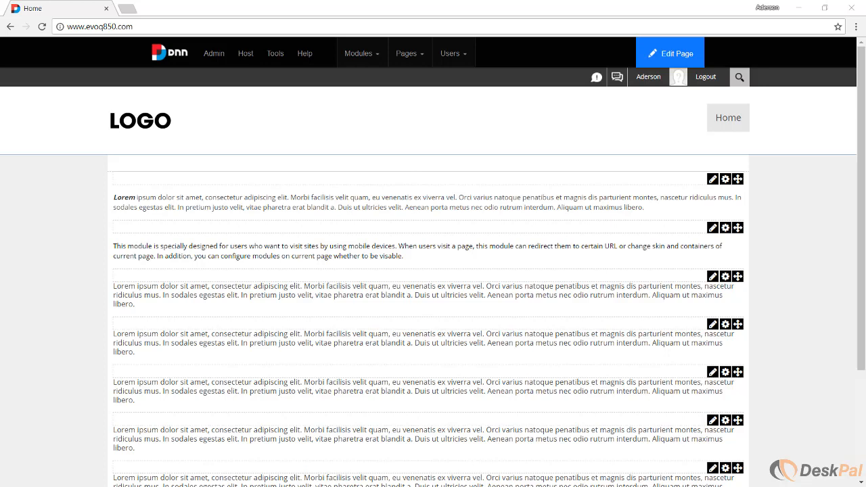
Open the host Extensions page and try to uninstall the Content Staging module with Delete Files enabled.
{"action": "mouse_move", "coordinate": [246, 55]}
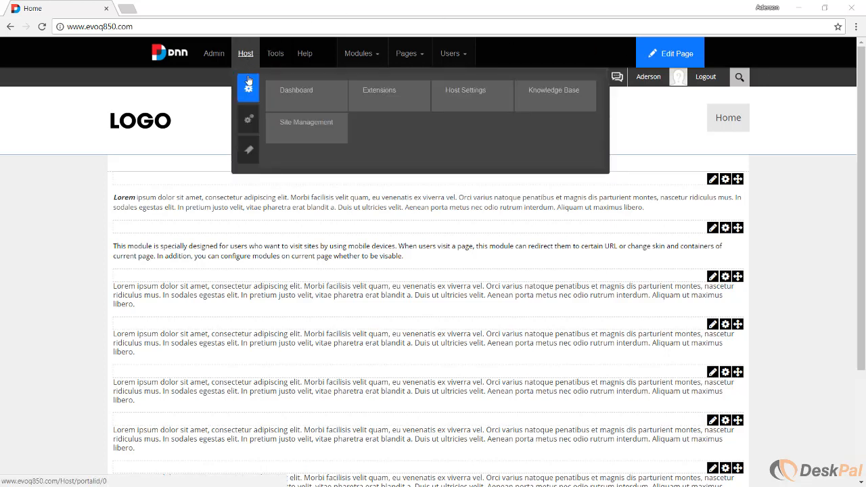
{"action": "left_click", "coordinate": [399, 96]}
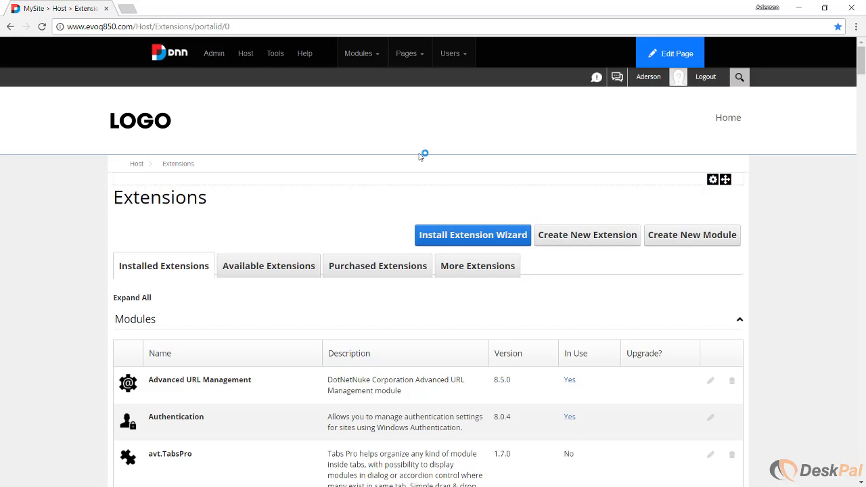
{"action": "scroll", "coordinate": [369, 328], "scroll_direction": "down", "scroll_amount": 4}
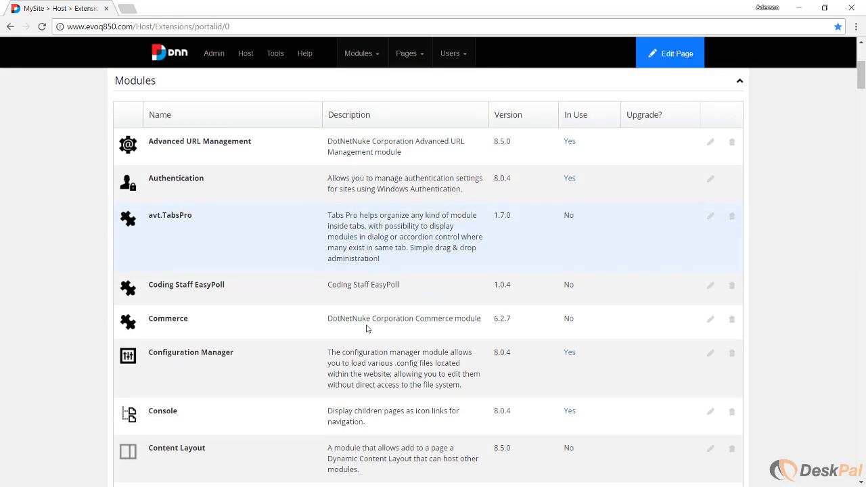
{"action": "scroll", "coordinate": [315, 362], "scroll_direction": "down", "scroll_amount": 3}
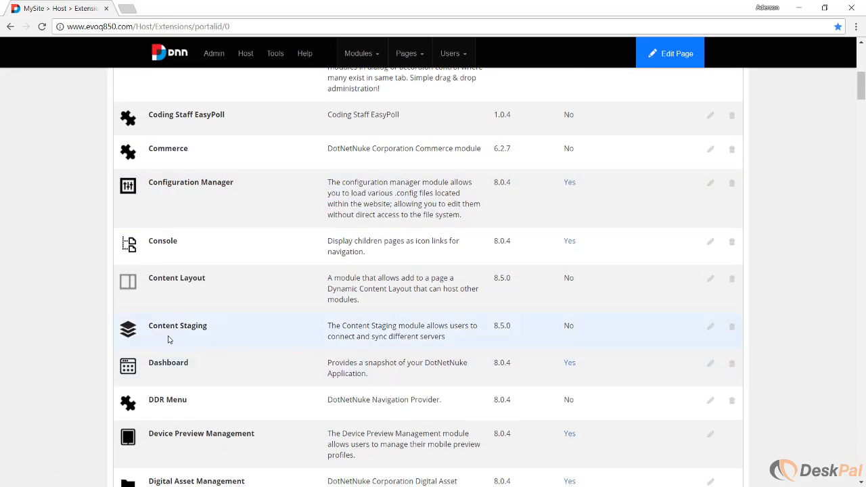
{"action": "left_click_drag", "start_coordinate": [149, 326], "coordinate": [207, 330]}
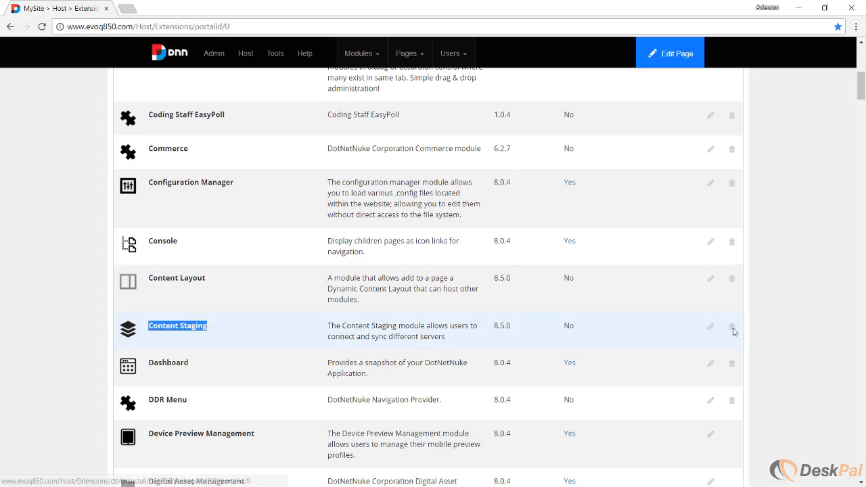
{"action": "left_click", "coordinate": [732, 331]}
{"action": "left_click", "coordinate": [336, 411]}
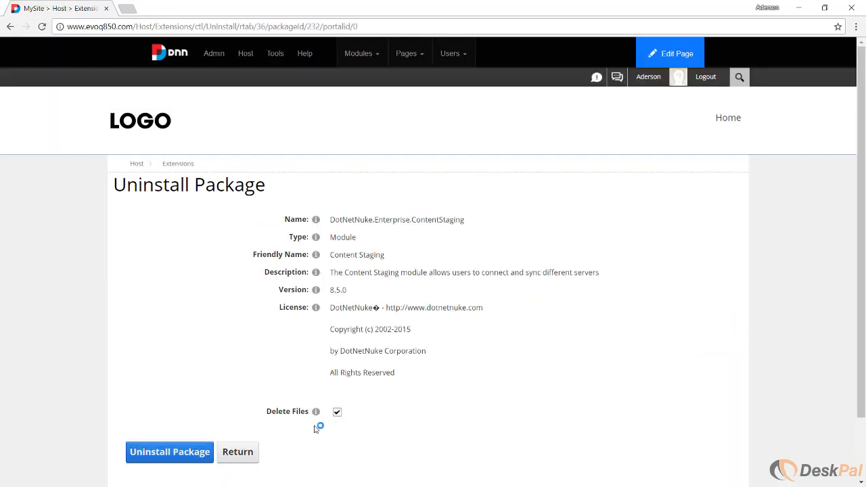
{"action": "left_click", "coordinate": [167, 457]}
{"action": "left_click", "coordinate": [376, 297]}
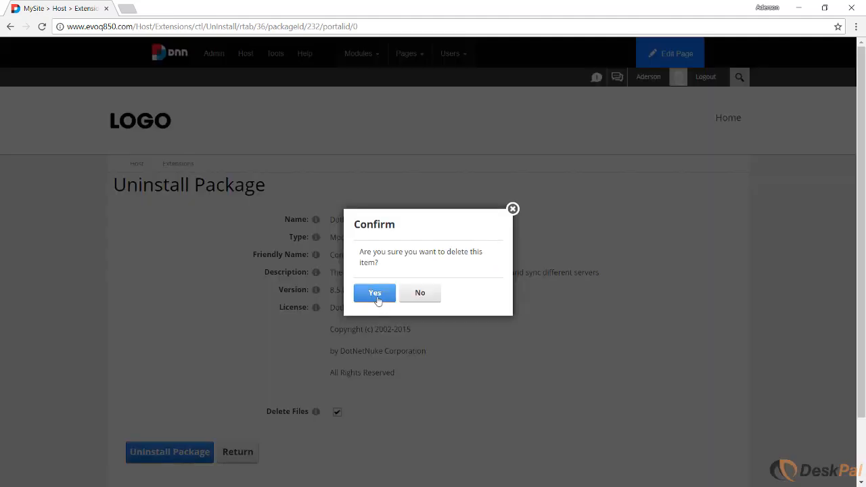
Return from the uninstall log to the extensions list and check it for the Content Staging module.
{"action": "scroll", "coordinate": [396, 314], "scroll_direction": "down", "scroll_amount": 4}
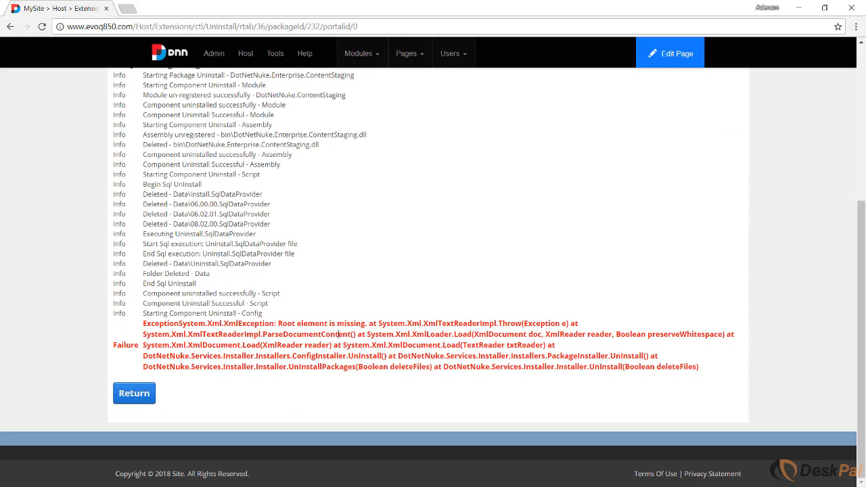
{"action": "left_click", "coordinate": [134, 393]}
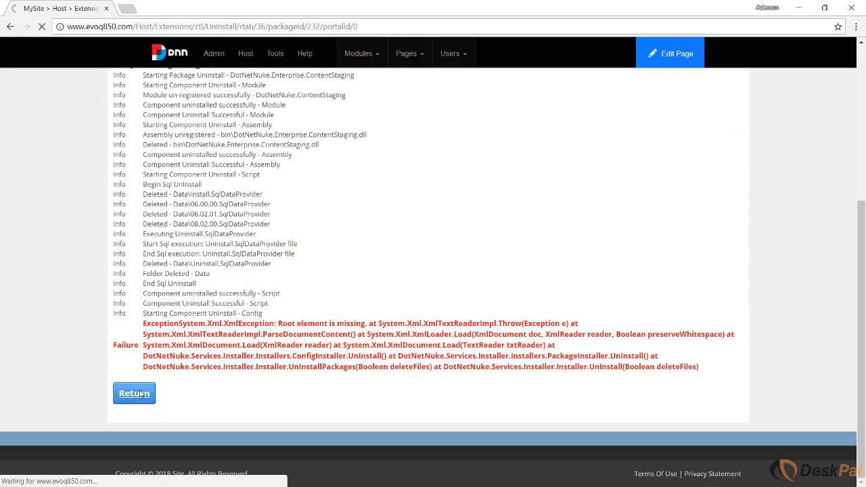
{"action": "scroll", "coordinate": [73, 296], "scroll_direction": "down", "scroll_amount": 5}
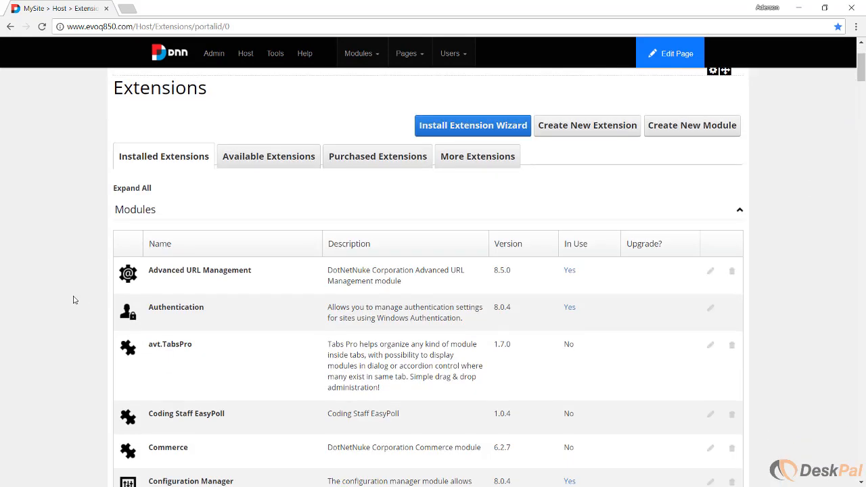
{"action": "scroll", "coordinate": [73, 303], "scroll_direction": "down", "scroll_amount": 1}
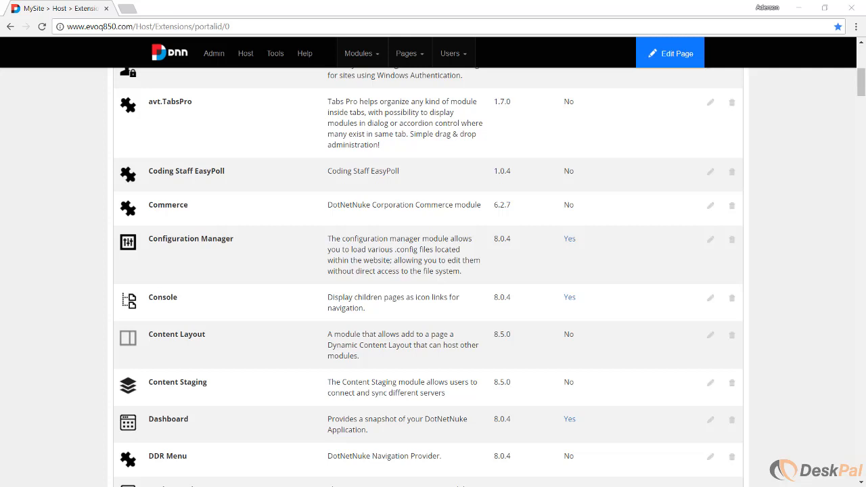
Open the host's SQL page in a new browser tab and switch to it.
{"action": "mouse_move", "coordinate": [245, 54]}
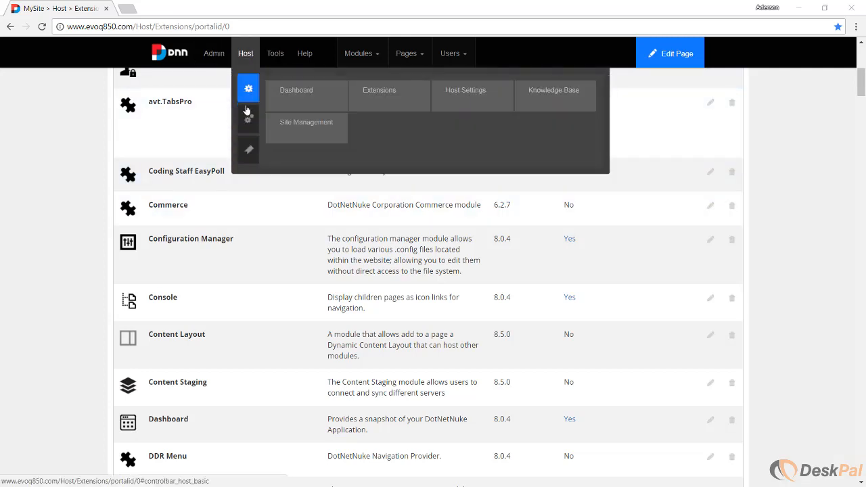
{"action": "left_click", "coordinate": [248, 118]}
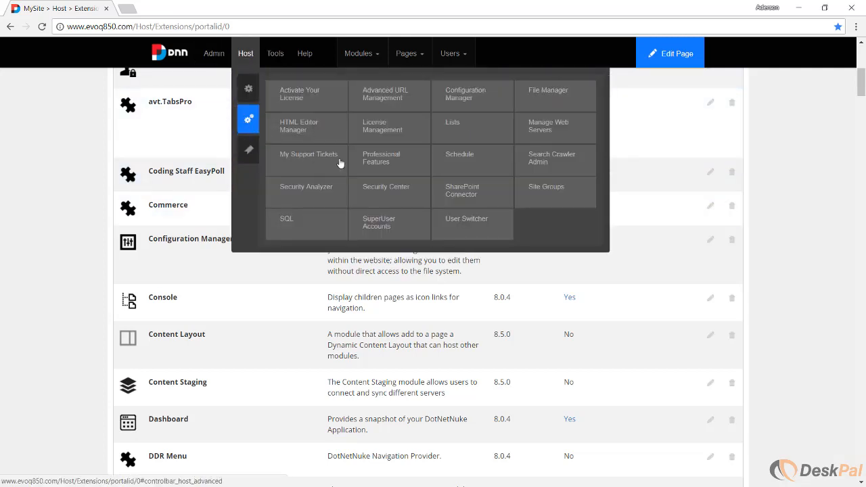
{"action": "right_click", "coordinate": [290, 224]}
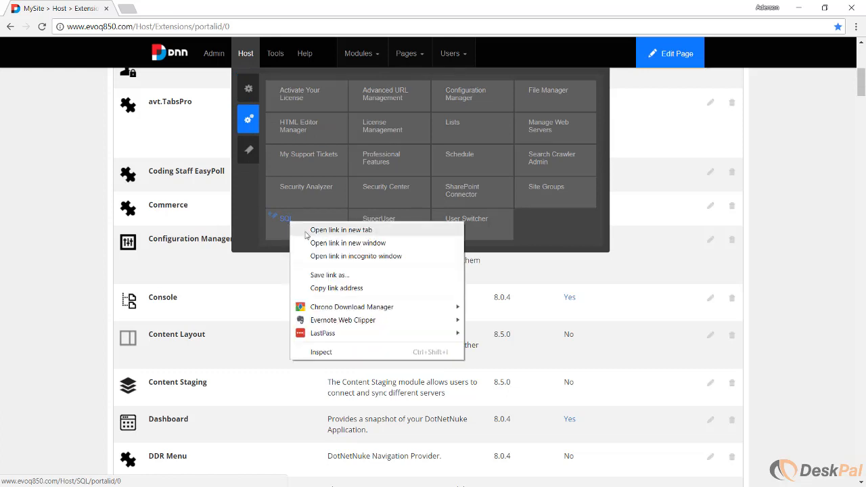
{"action": "left_click", "coordinate": [306, 230]}
{"action": "left_click", "coordinate": [147, 9]}
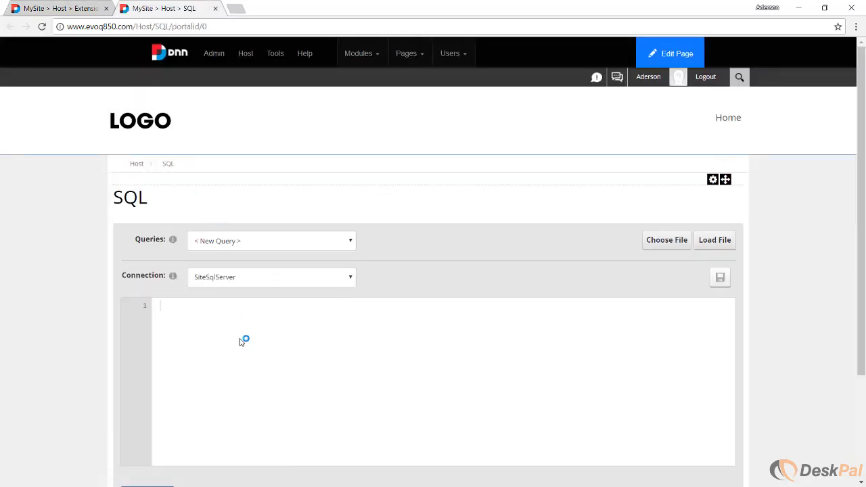
Run the SQL script "delete Packages where Name='DotNetNuke.Enterprise.ContentStaging'" and clear the site cache.
{"action": "right_click", "coordinate": [240, 342]}
{"action": "left_click", "coordinate": [178, 308]}
{"action": "type", "text": "delete Packages where Name='DotNetNuke.Enterprise.ContentStaging'"}
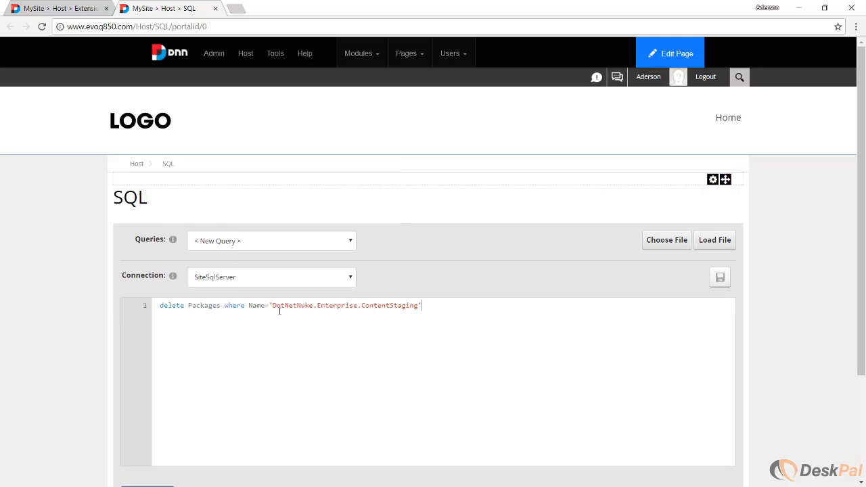
{"action": "left_click_drag", "start_coordinate": [274, 305], "coordinate": [418, 304]}
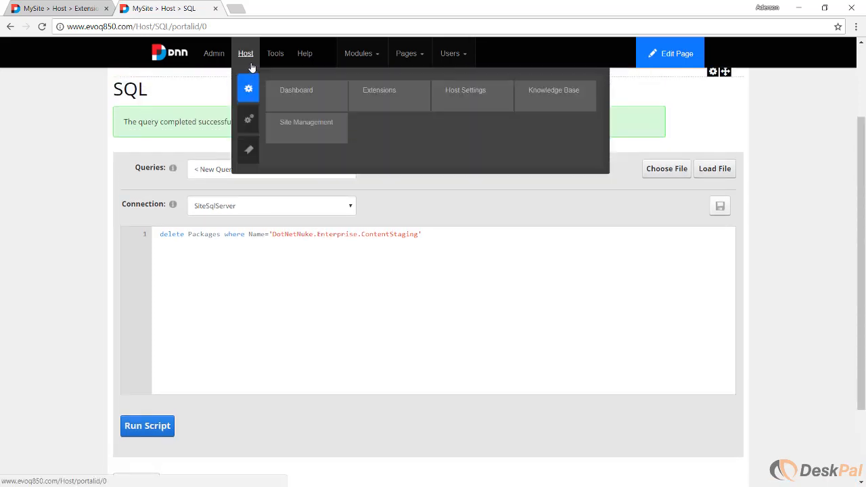
{"action": "mouse_move", "coordinate": [280, 61]}
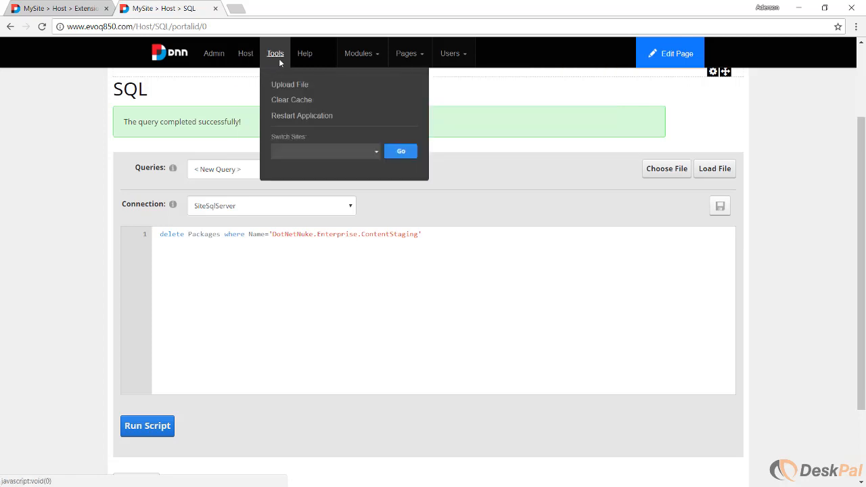
{"action": "left_click", "coordinate": [287, 99]}
Reload the Extensions page in its own browser tab and search it for "Content Staging".
{"action": "left_click", "coordinate": [61, 8]}
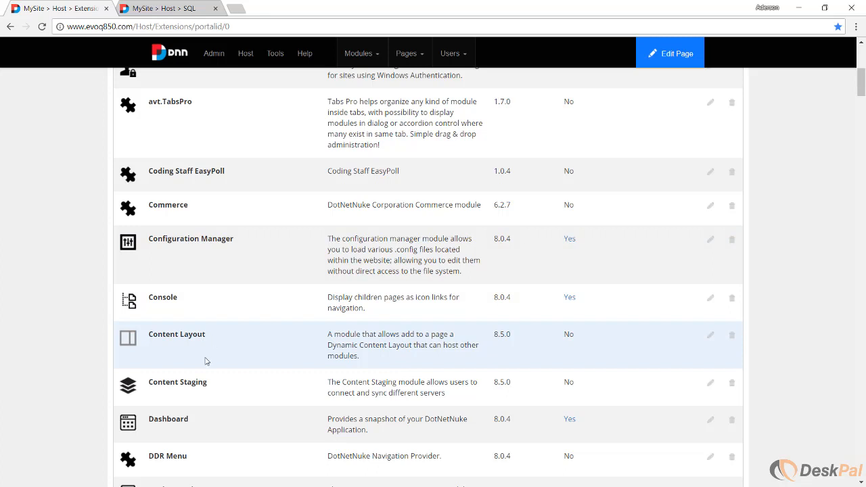
{"action": "left_click_drag", "start_coordinate": [211, 383], "coordinate": [150, 384]}
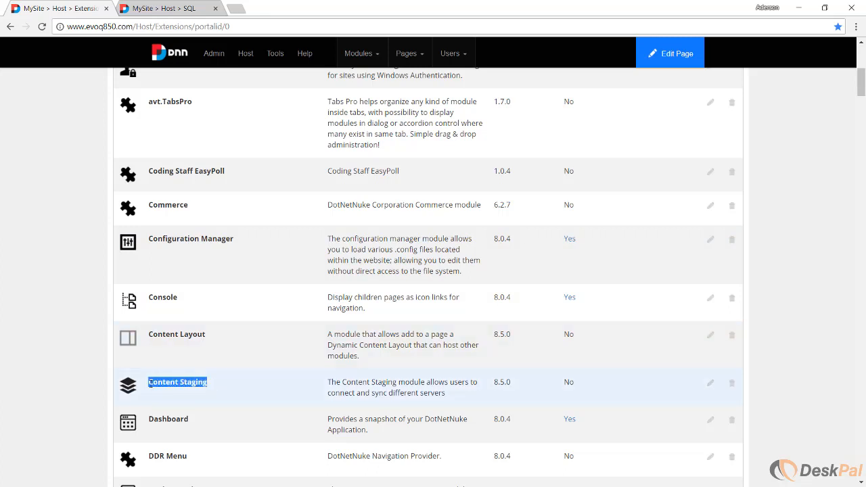
{"action": "left_click", "coordinate": [265, 26]}
{"action": "left_click", "coordinate": [265, 26]}
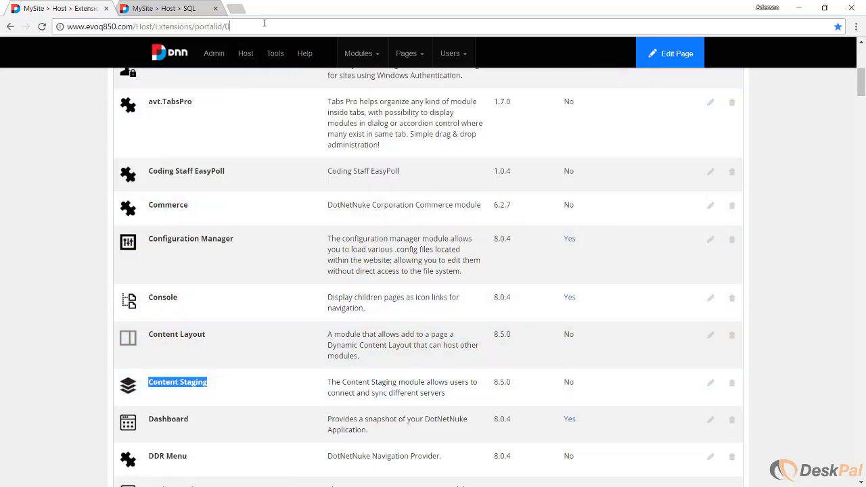
{"action": "key", "text": "Return"}
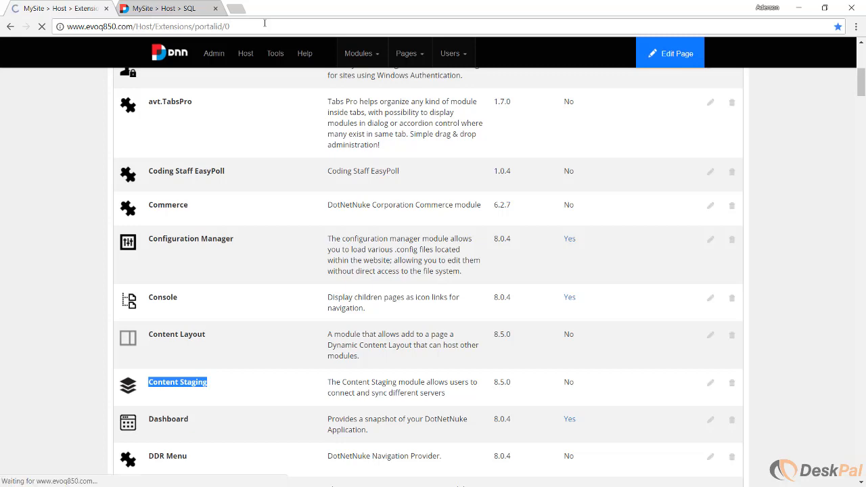
{"action": "key", "text": "ctrl+f"}
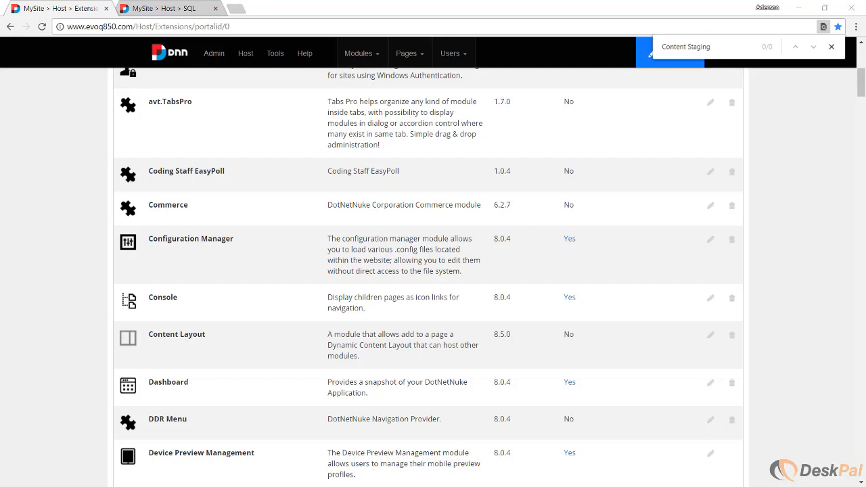
Uninstall the Digital Asset Management Pro extension from the Libraries group with Delete Files enabled.
{"action": "scroll", "coordinate": [80, 283], "scroll_direction": "down", "scroll_amount": 20}
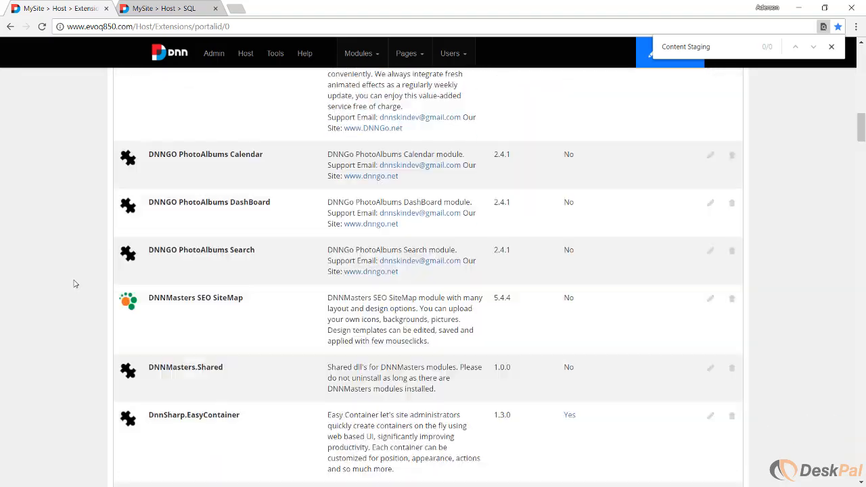
{"action": "scroll", "coordinate": [75, 273], "scroll_direction": "down", "scroll_amount": 20}
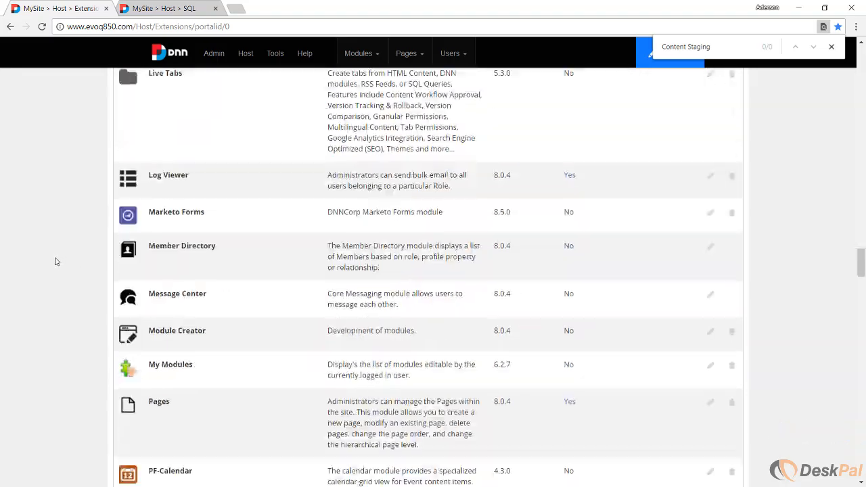
{"action": "scroll", "coordinate": [49, 264], "scroll_direction": "down", "scroll_amount": 12}
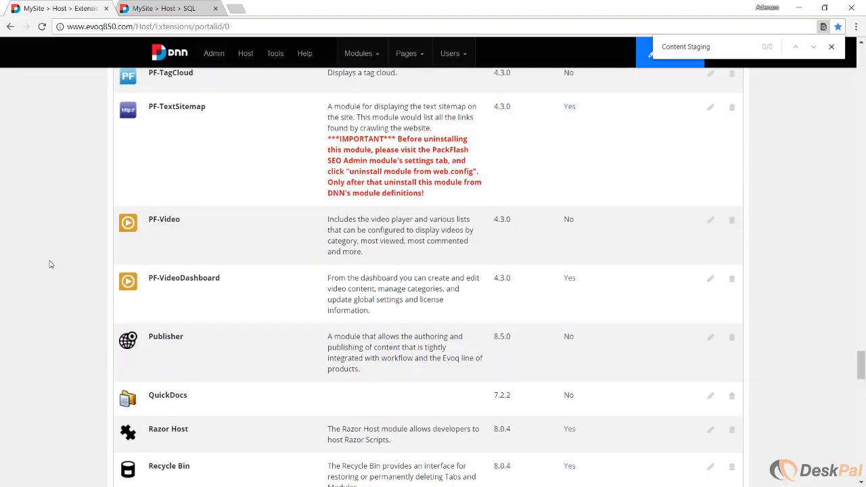
{"action": "scroll", "coordinate": [54, 264], "scroll_direction": "down", "scroll_amount": 20}
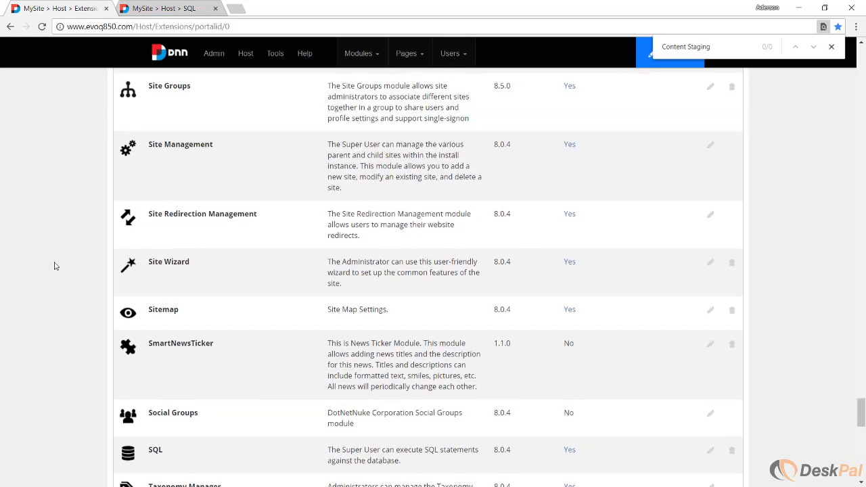
{"action": "scroll", "coordinate": [58, 265], "scroll_direction": "down", "scroll_amount": 15}
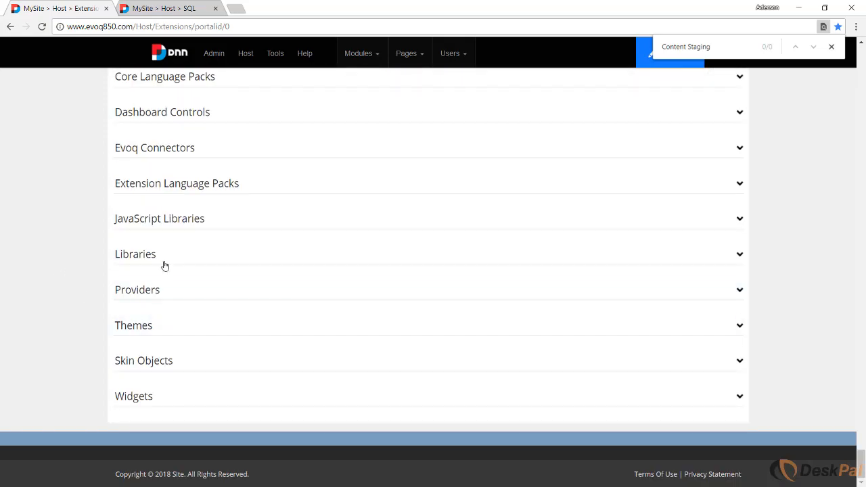
{"action": "left_click", "coordinate": [154, 259]}
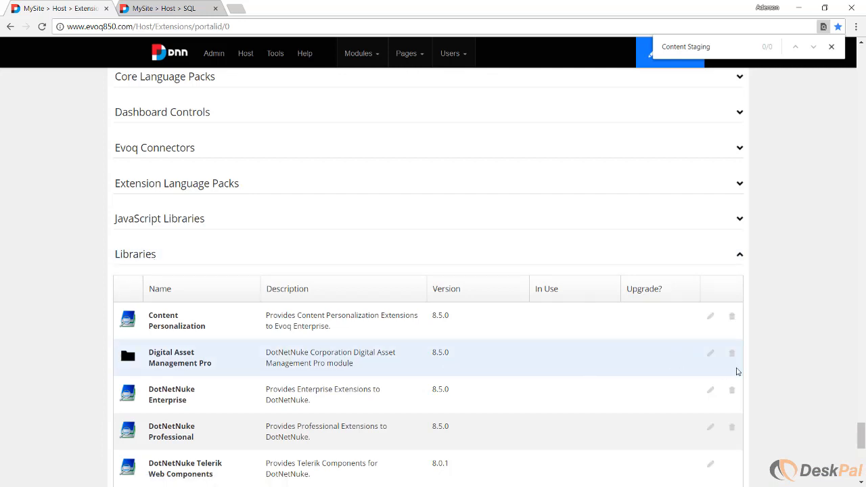
{"action": "left_click", "coordinate": [732, 358]}
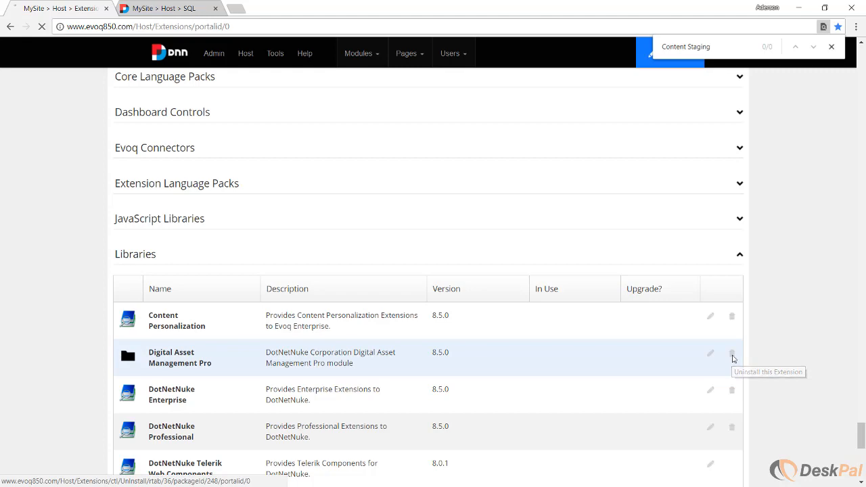
{"action": "scroll", "coordinate": [335, 353], "scroll_direction": "down", "scroll_amount": 2}
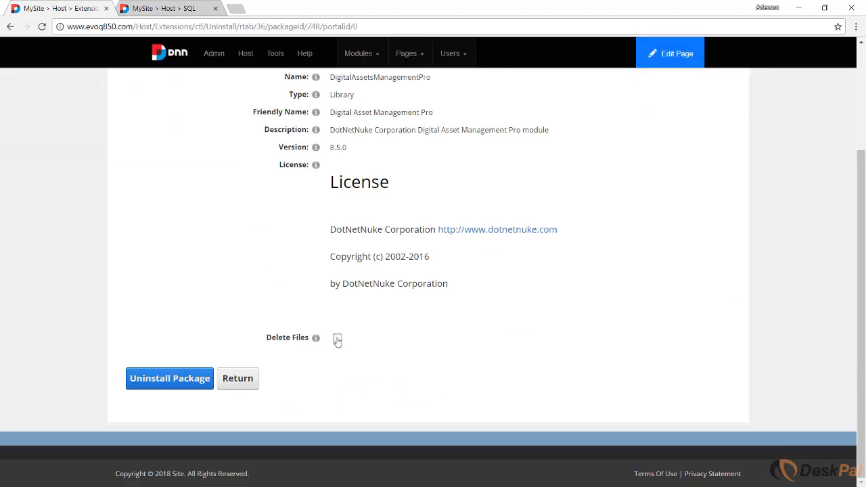
{"action": "left_click", "coordinate": [337, 340]}
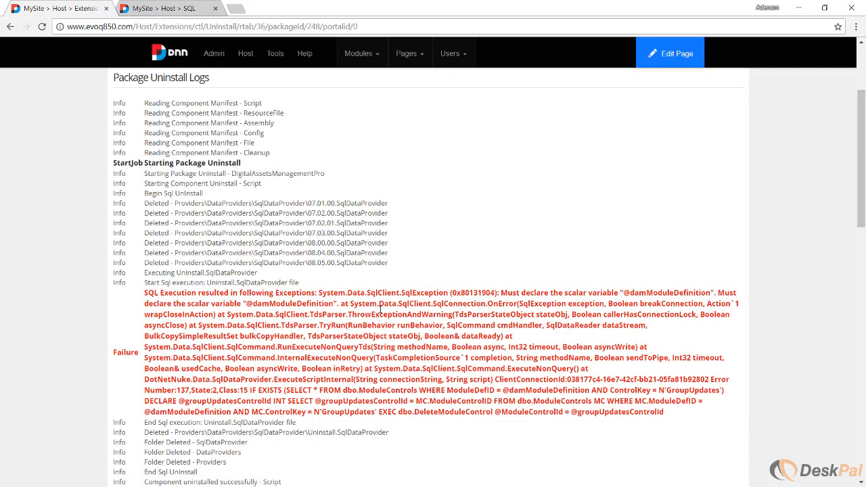
Return from the uninstall log to the extensions list and search the page for "Digital Asset Management Pro".
{"action": "scroll", "coordinate": [380, 309], "scroll_direction": "down", "scroll_amount": 6}
{"action": "left_click_drag", "start_coordinate": [862, 242], "coordinate": [841, 397]}
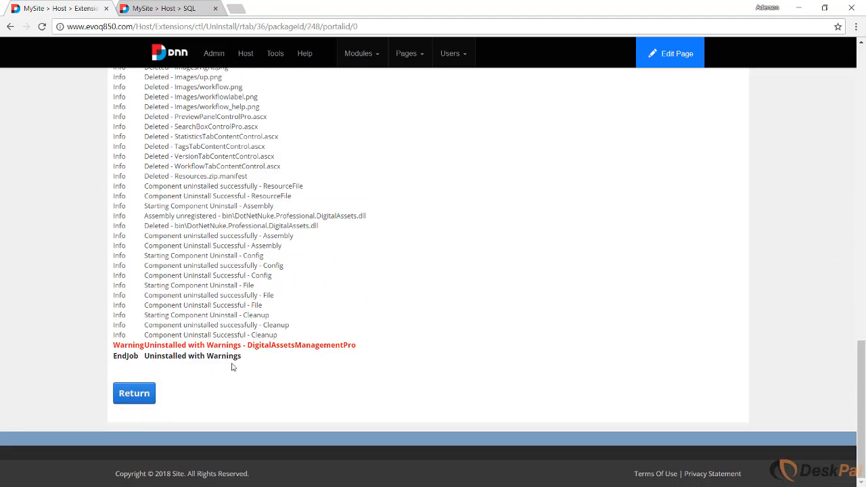
{"action": "left_click", "coordinate": [151, 393]}
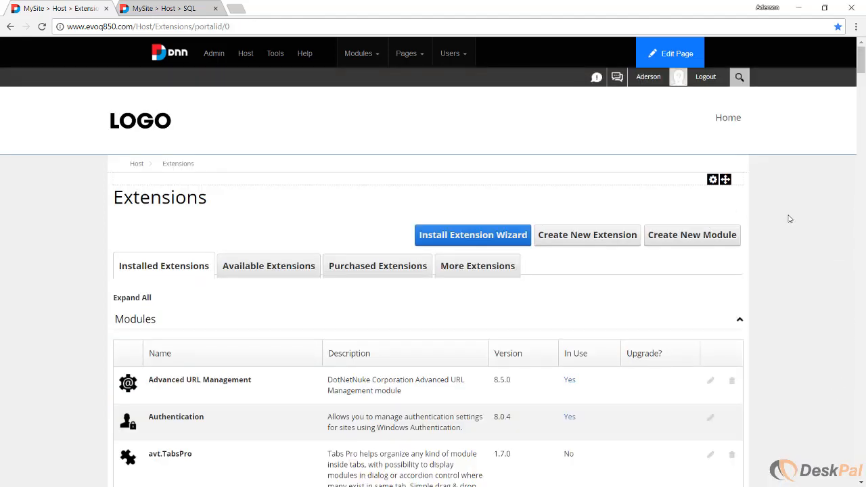
{"action": "key", "text": "ctrl+f"}
{"action": "type", "text": "Digital Asset Management Pro"}
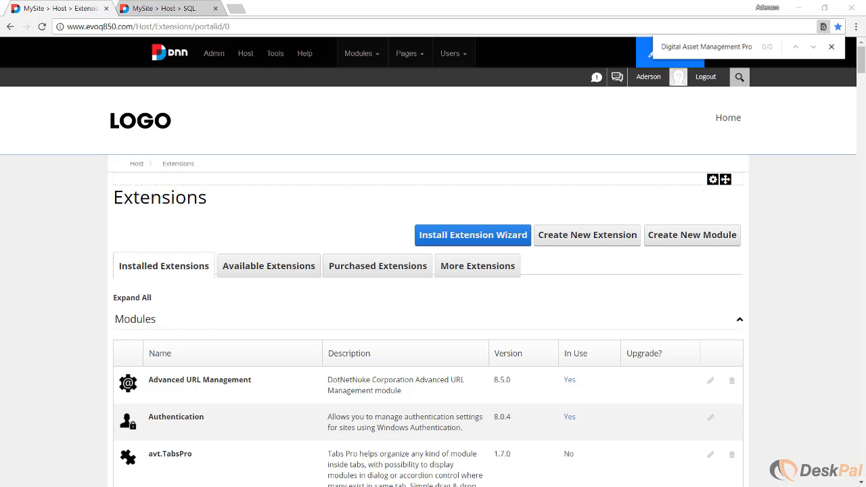
Collapse the Modules group and locate Evoq Content Library and Evoq Library in the Libraries group.
{"action": "left_click", "coordinate": [697, 48]}
{"action": "left_click", "coordinate": [138, 322]}
{"action": "scroll", "coordinate": [97, 345], "scroll_direction": "down", "scroll_amount": 3}
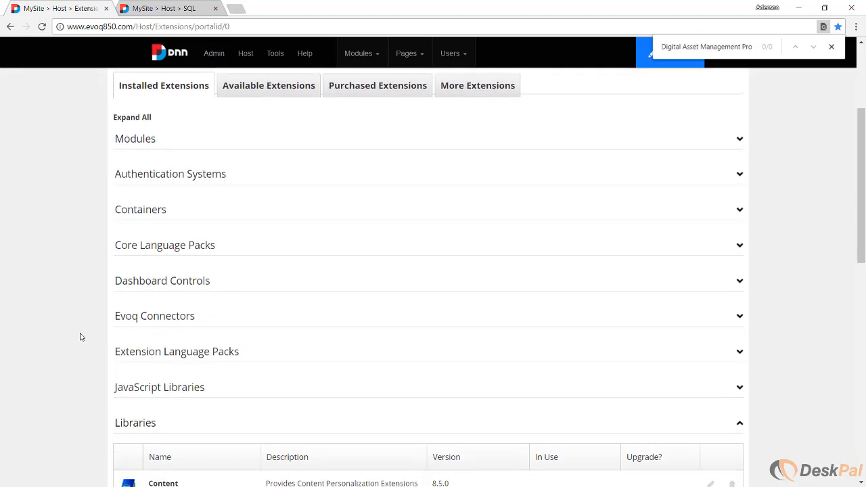
{"action": "scroll", "coordinate": [80, 336], "scroll_direction": "down", "scroll_amount": 4}
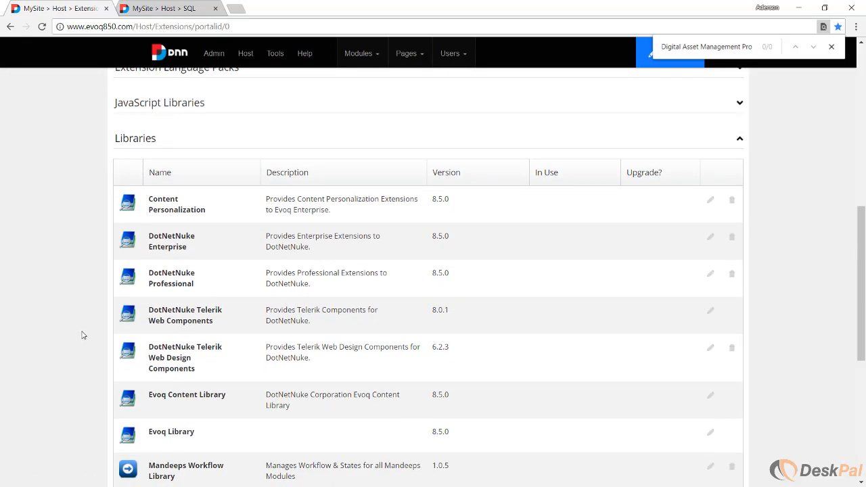
{"action": "left_click_drag", "start_coordinate": [222, 396], "coordinate": [148, 396]}
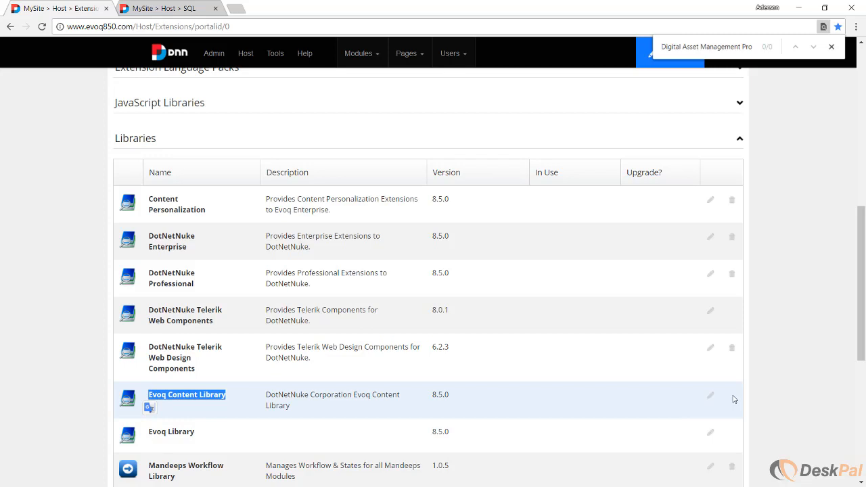
{"action": "left_click", "coordinate": [197, 441]}
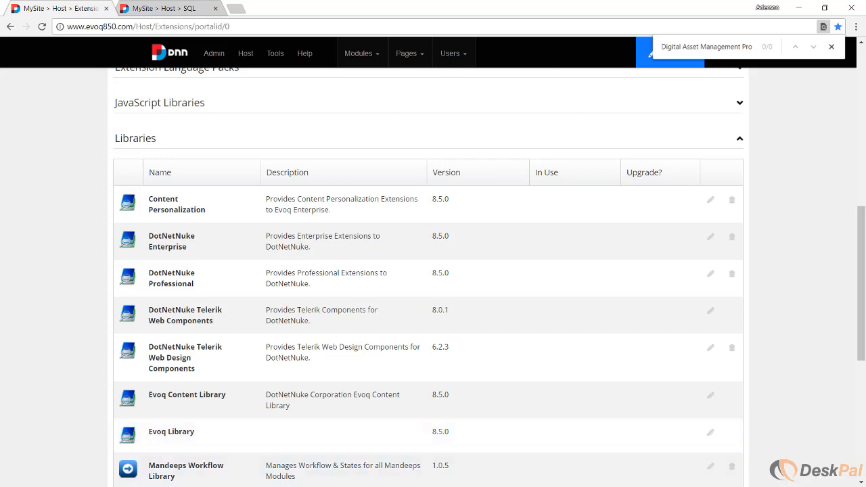
Run a SQL script deleting Packages where Name = 'Evoq.Content.Library' and Packages where FriendlyName = 'Evoq.Library'.
{"action": "left_click", "coordinate": [164, 8]}
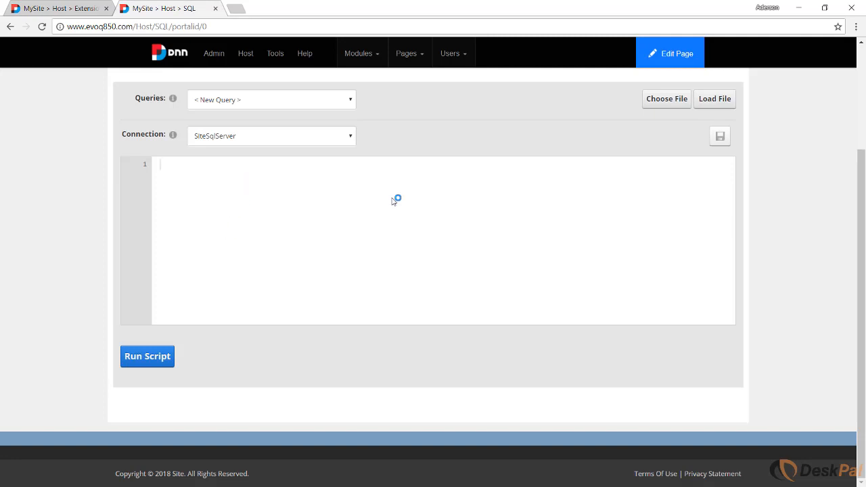
{"action": "type", "text": "delete Packages where Name = 'Evoq.Content.Library'"}
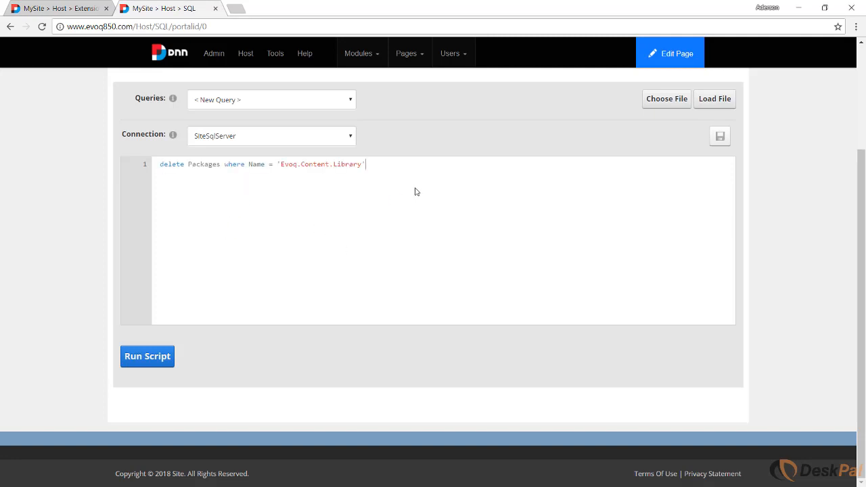
{"action": "key", "text": "Return"}
{"action": "type", "text": "delete Packages where FriendlyName = 'Evoq.Library'"}
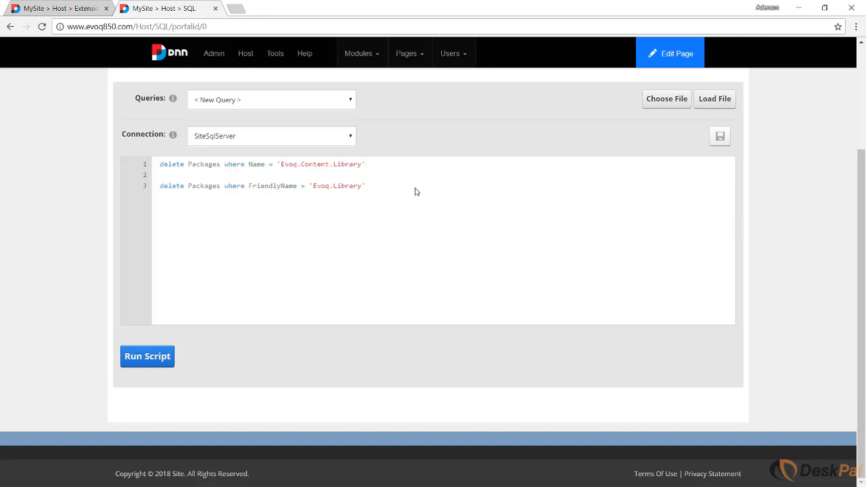
{"action": "left_click", "coordinate": [148, 357]}
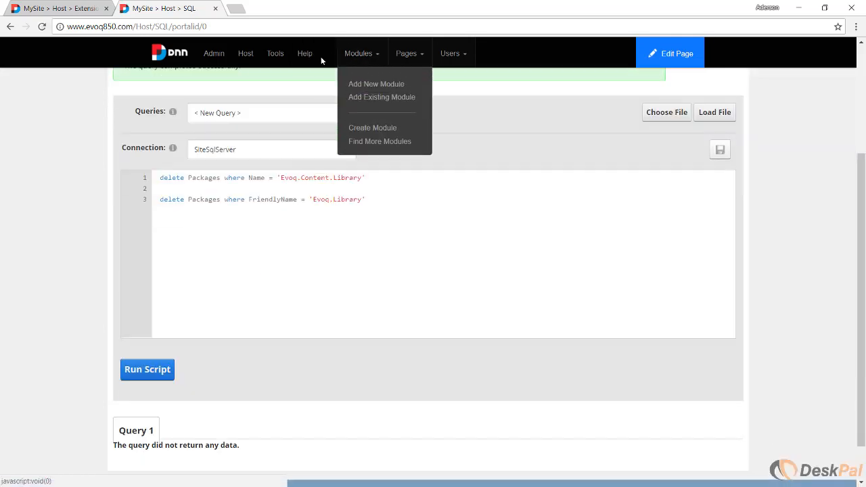
Clear the site cache and reload the Extensions page in its own browser tab.
{"action": "mouse_move", "coordinate": [269, 53]}
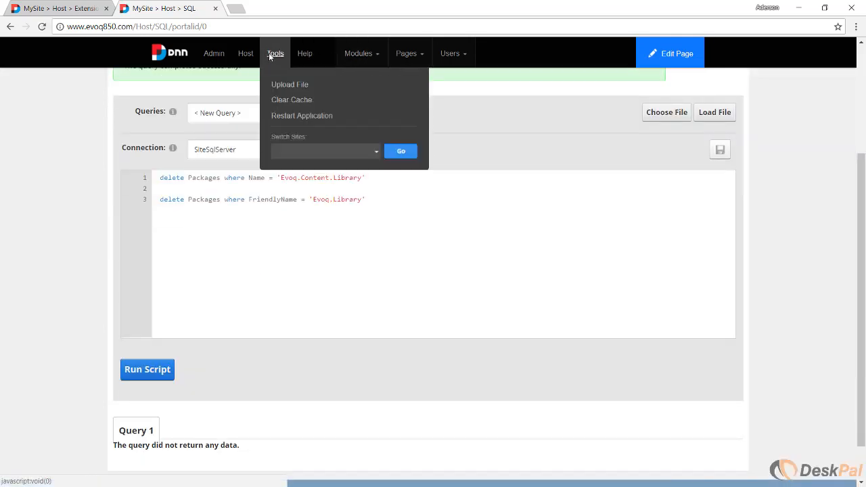
{"action": "left_click", "coordinate": [285, 99]}
{"action": "left_click", "coordinate": [61, 8]}
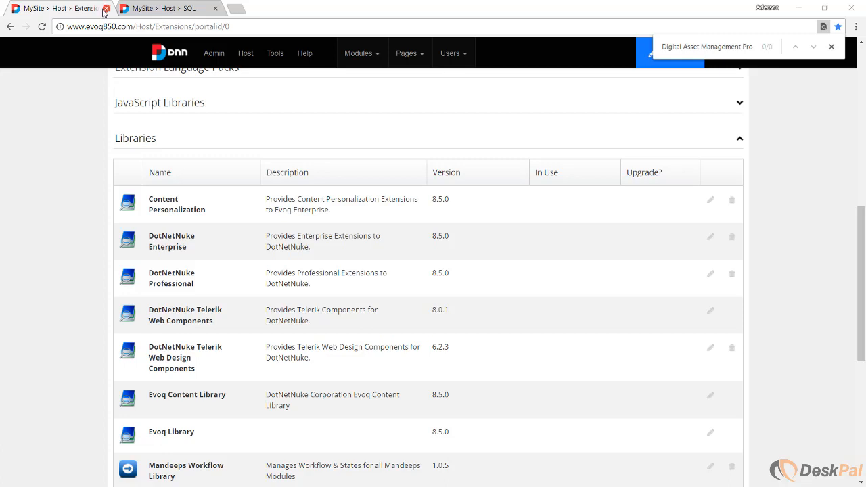
{"action": "left_click", "coordinate": [42, 27]}
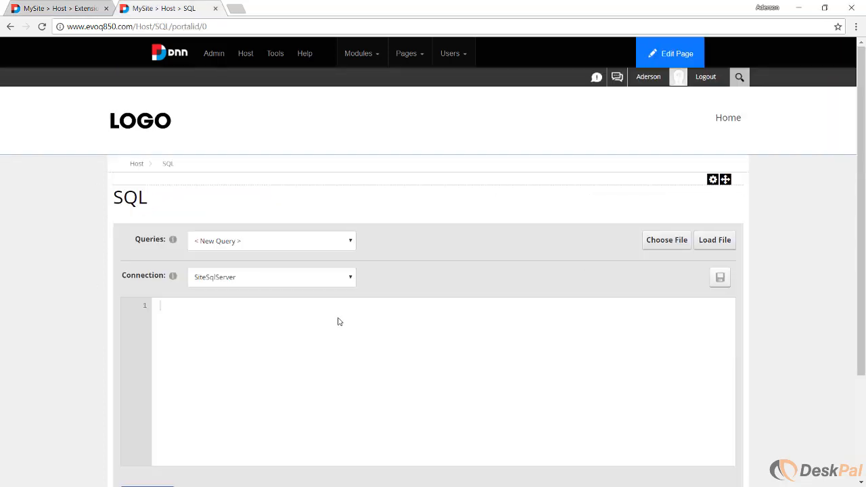
Run the SQL script "delete Packages where Name = 'Evoq.Library'" on the SiteSqlServer connection.
{"action": "type", "text": "delete Packages where Name = 'Evoq.Library'"}
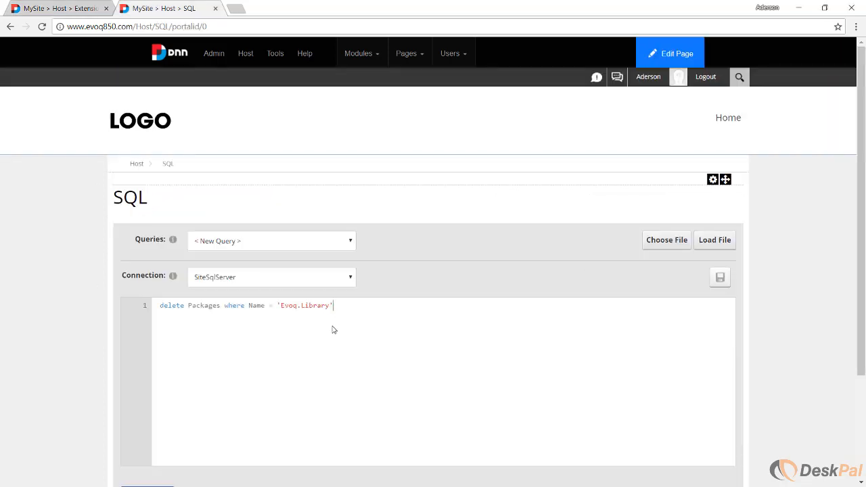
{"action": "double_click", "coordinate": [256, 306]}
{"action": "scroll", "coordinate": [300, 340], "scroll_direction": "down", "scroll_amount": 2}
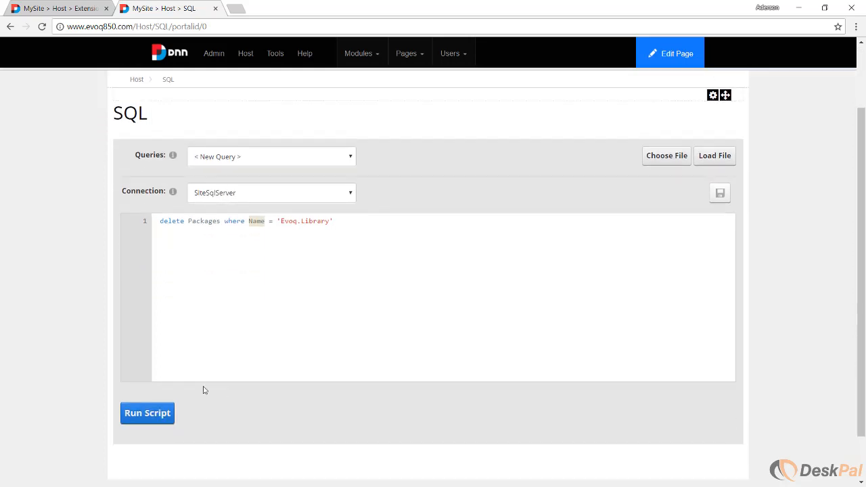
{"action": "left_click", "coordinate": [160, 414]}
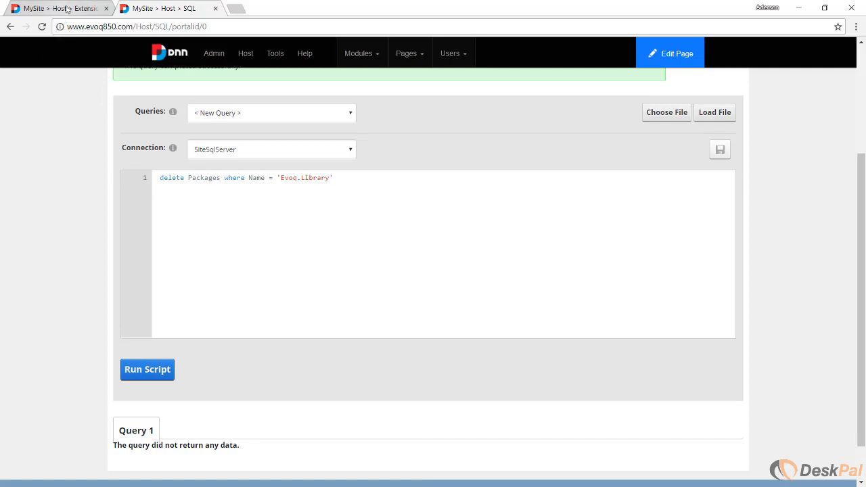
Reload the Extensions page and check the Libraries group for Evoq Library.
{"action": "left_click", "coordinate": [68, 9]}
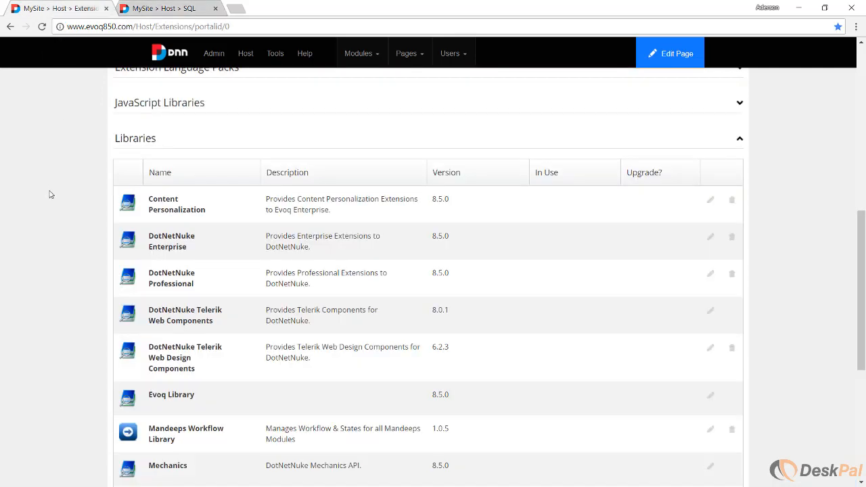
{"action": "key", "text": "ctrl+Tab"}
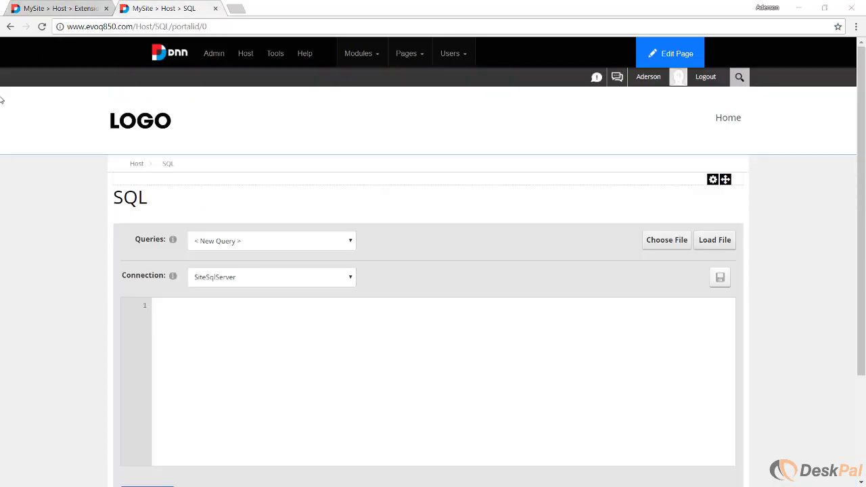
{"action": "key", "text": "ctrl+Tab"}
{"action": "left_click", "coordinate": [41, 26]}
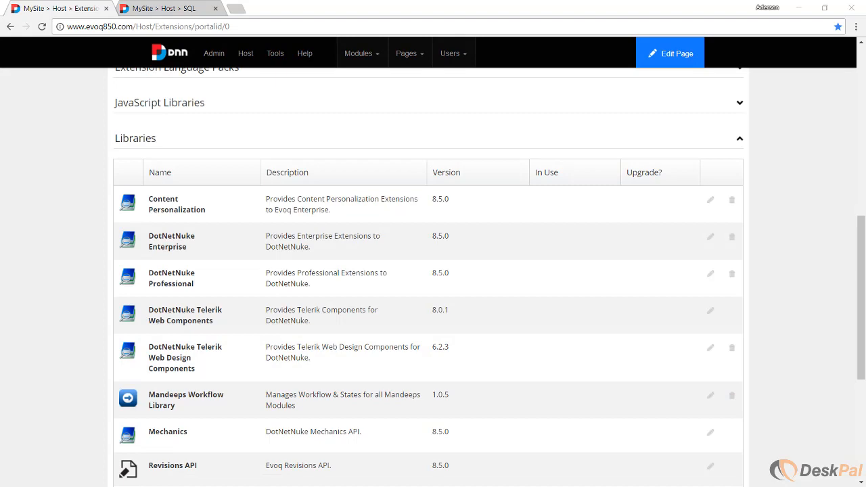
{"action": "left_click", "coordinate": [767, 285]}
{"action": "scroll", "coordinate": [783, 294], "scroll_direction": "up", "scroll_amount": 10}
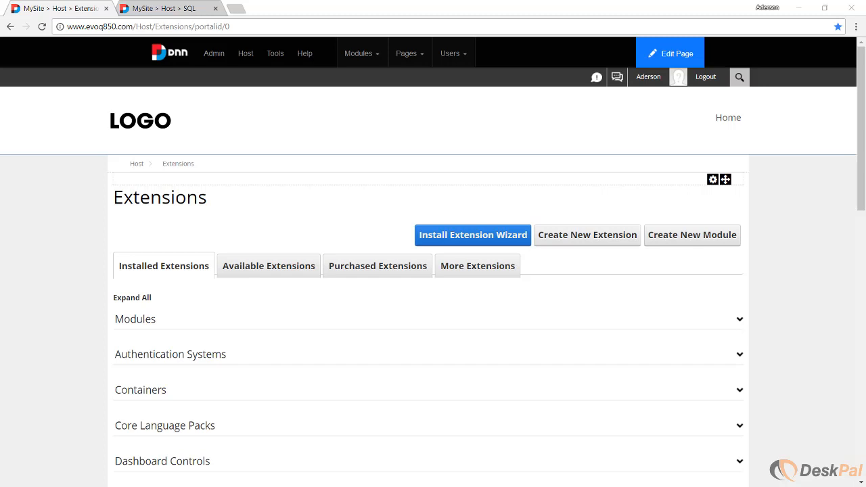
Switch to remove-extensions.txt in Notepad++ and review the Modules, Evoq Connectors, Libraries and Providers lists of extensions to remove.
{"action": "key", "text": "alt+Tab"}
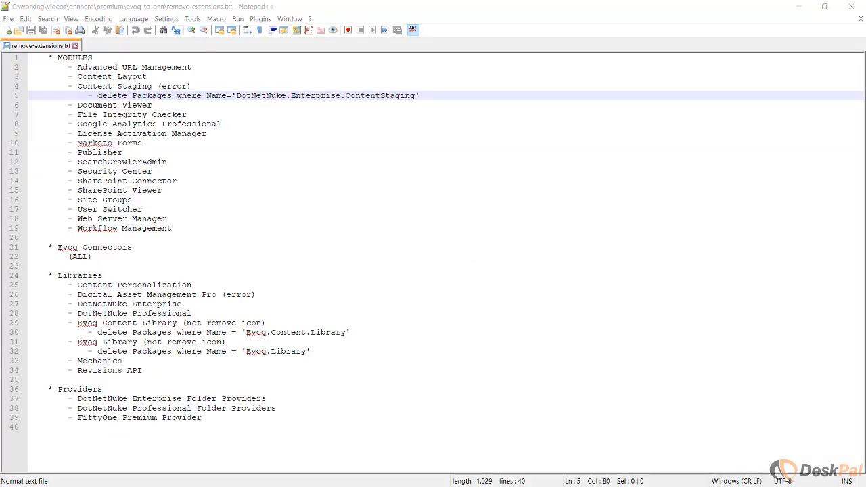
{"action": "left_click", "coordinate": [435, 168]}
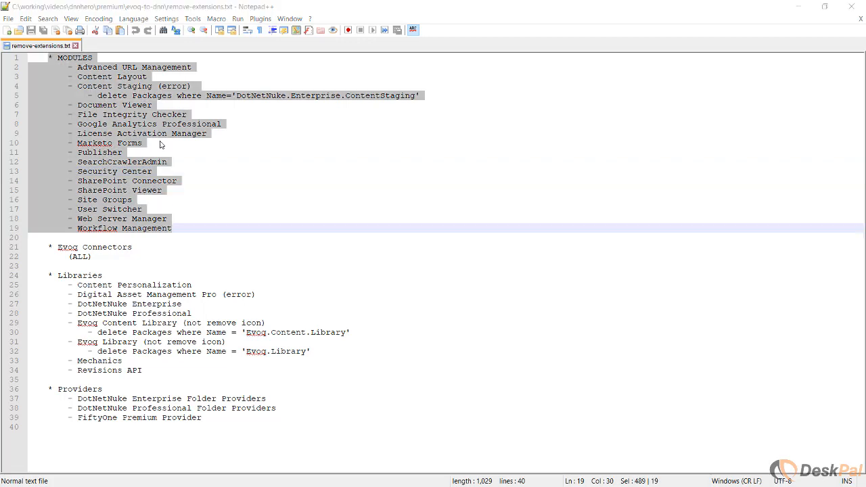
{"action": "left_click", "coordinate": [162, 124]}
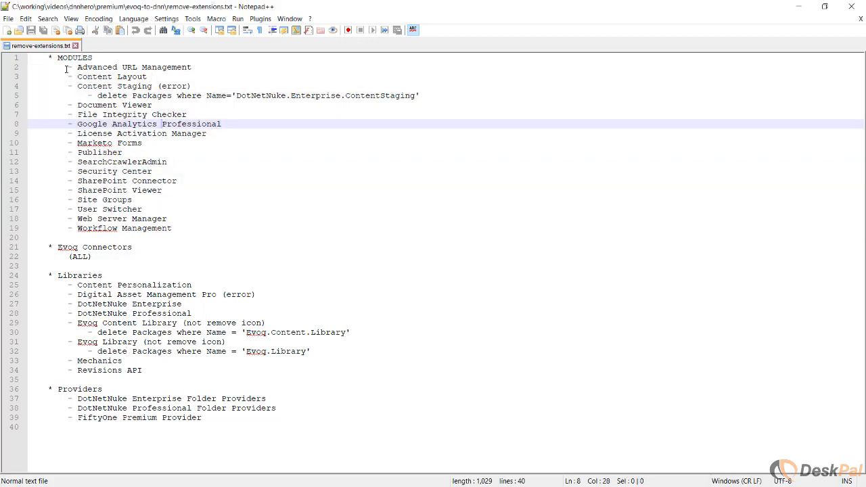
{"action": "left_click_drag", "start_coordinate": [50, 59], "coordinate": [182, 226]}
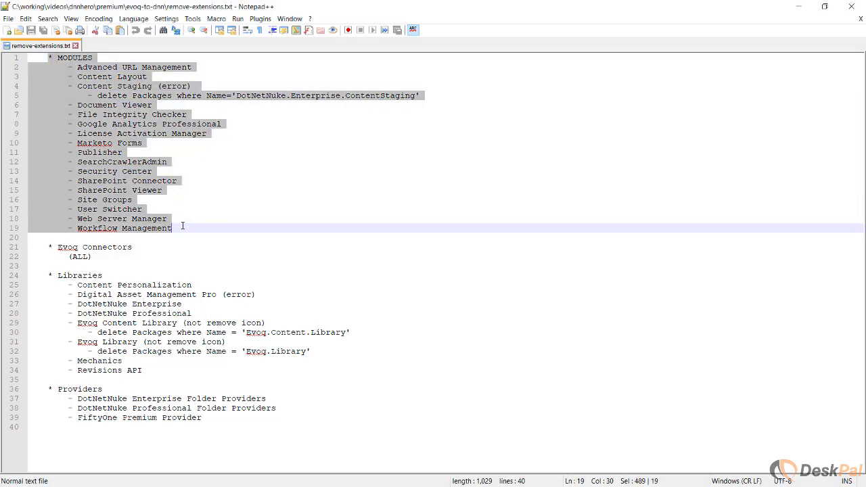
{"action": "left_click_drag", "start_coordinate": [49, 247], "coordinate": [143, 252]}
{"action": "left_click", "coordinate": [143, 251]}
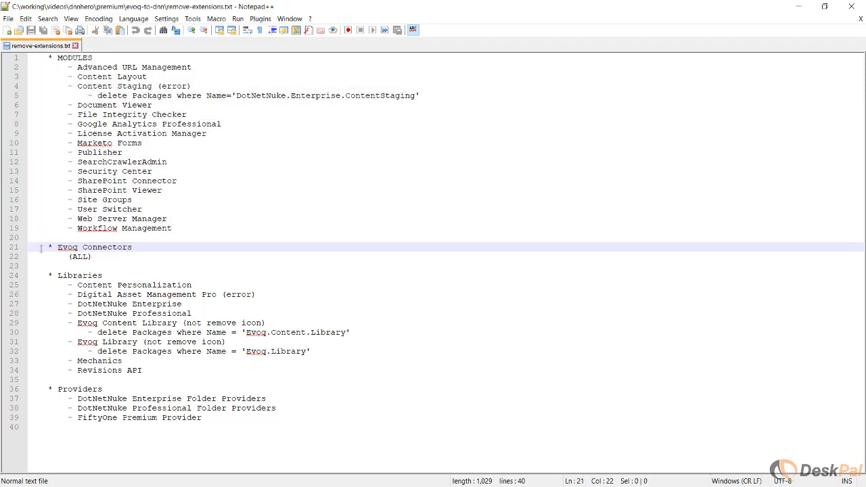
{"action": "left_click_drag", "start_coordinate": [48, 247], "coordinate": [101, 256]}
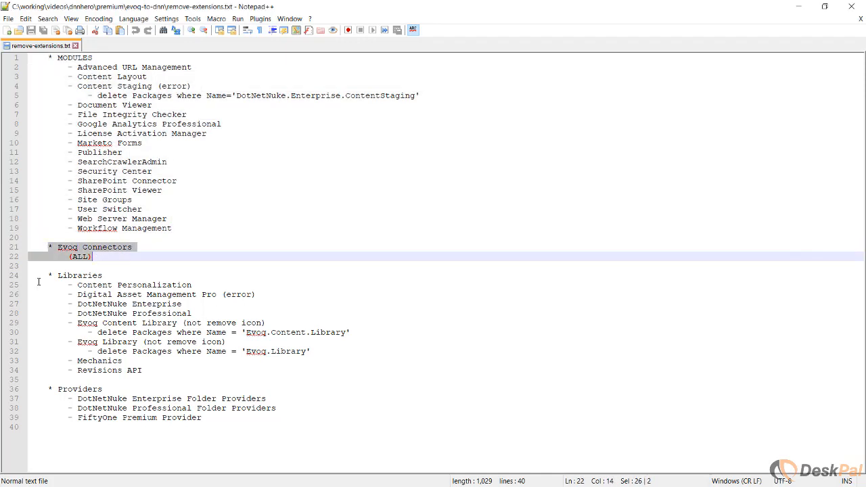
{"action": "left_click_drag", "start_coordinate": [46, 276], "coordinate": [142, 370]}
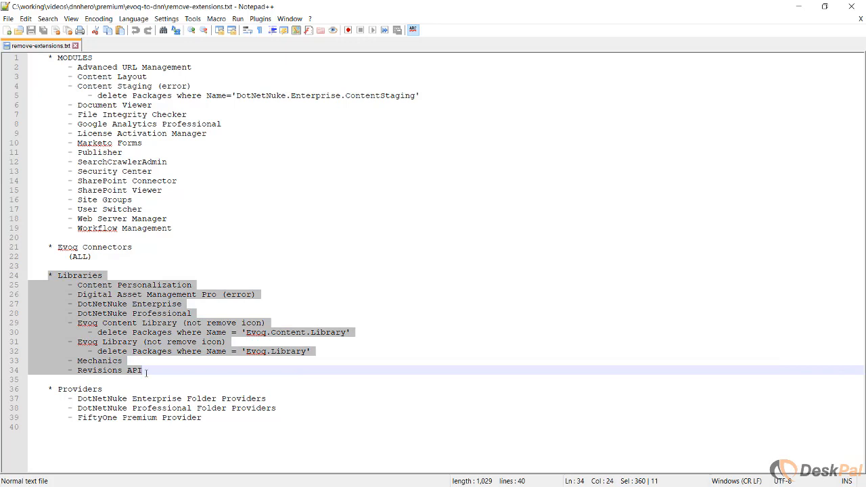
{"action": "left_click_drag", "start_coordinate": [49, 388], "coordinate": [207, 417]}
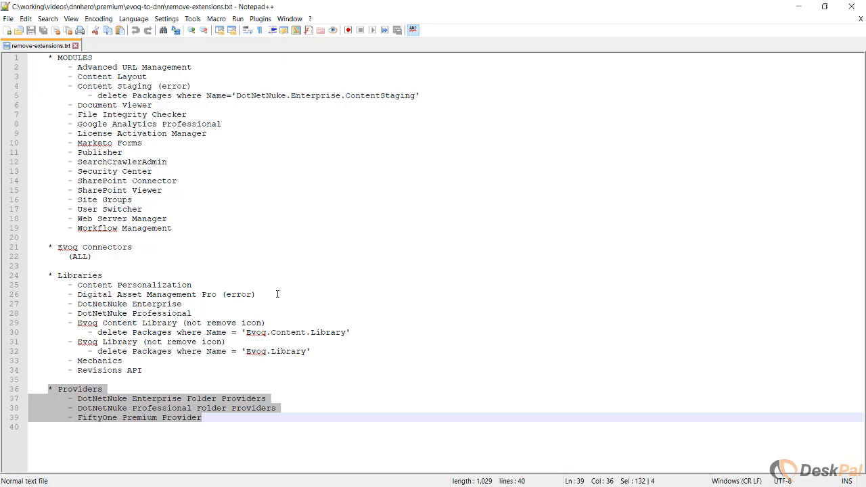
Restore the Notepad++ window to a smaller size and move it aside to uncover the Extensions page.
{"action": "key", "text": "alt+Tab"}
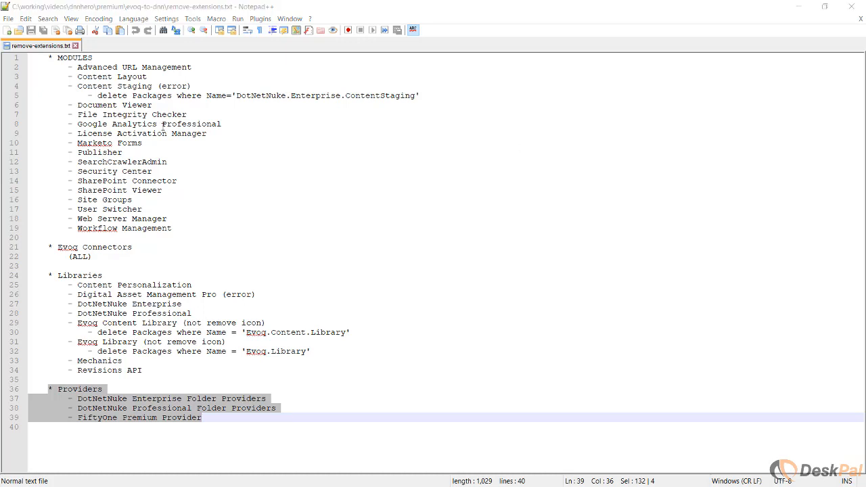
{"action": "double_click", "coordinate": [136, 10]}
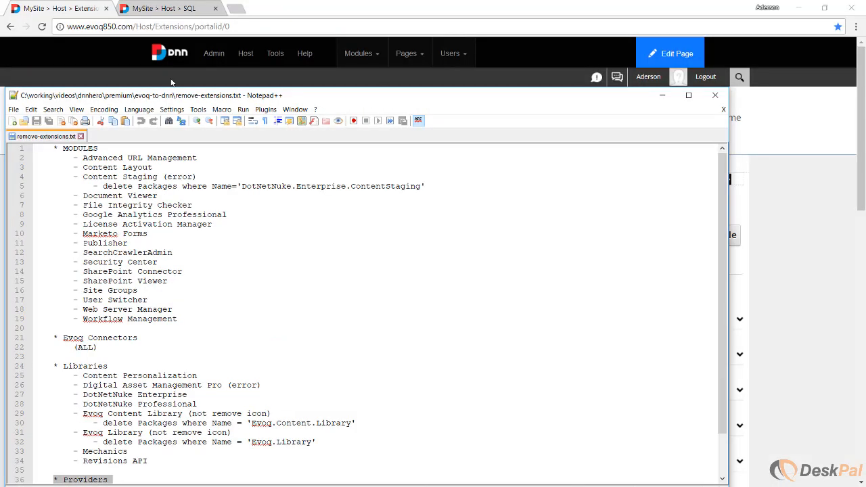
{"action": "left_click_drag", "start_coordinate": [180, 98], "coordinate": [865, 169]}
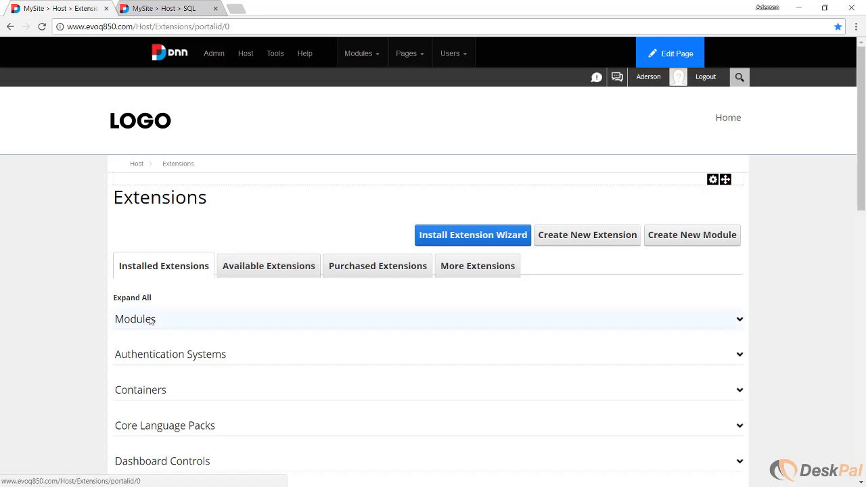
Uninstall the Advanced URL Management extension from the Modules group with Delete Files enabled, and return to the extensions list.
{"action": "left_click", "coordinate": [151, 320]}
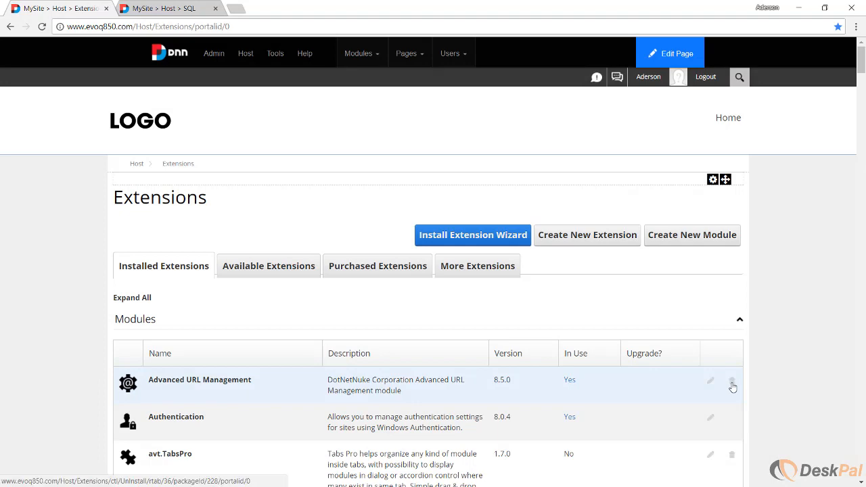
{"action": "left_click", "coordinate": [732, 383]}
{"action": "left_click", "coordinate": [203, 380]}
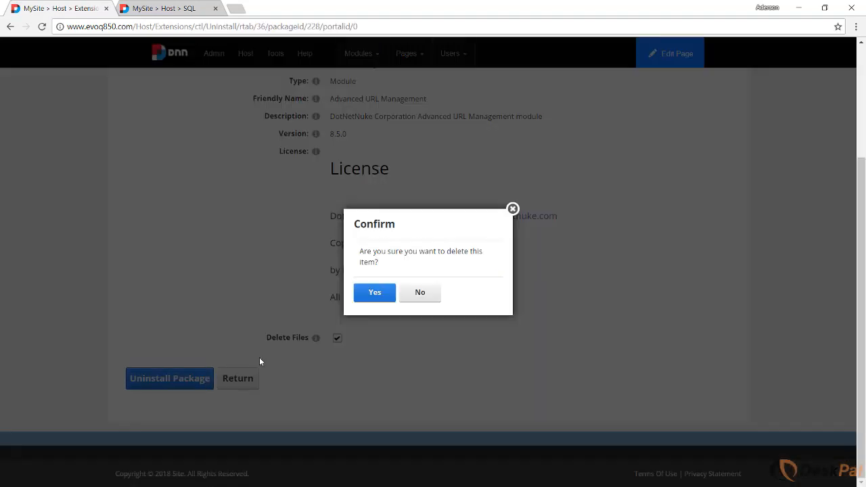
{"action": "left_click", "coordinate": [372, 292]}
{"action": "left_click", "coordinate": [133, 395]}
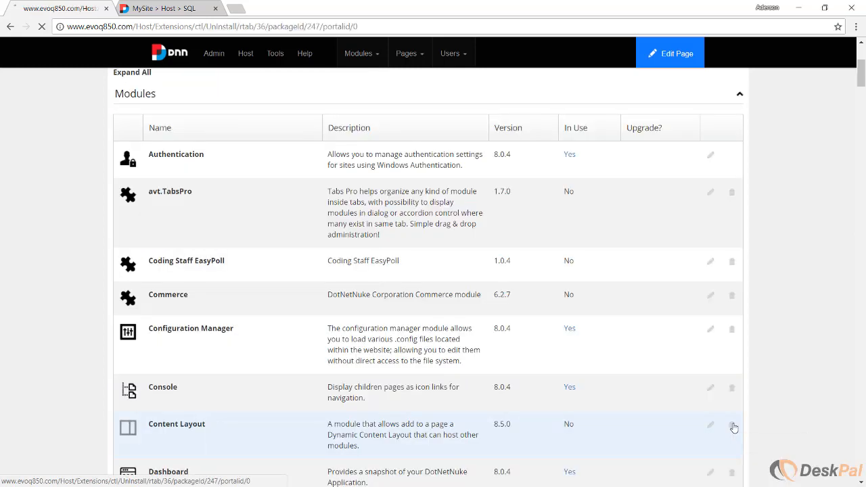
Uninstall the Document Viewer and File Integrity Checker extensions from the Modules group.
{"action": "left_click", "coordinate": [732, 426]}
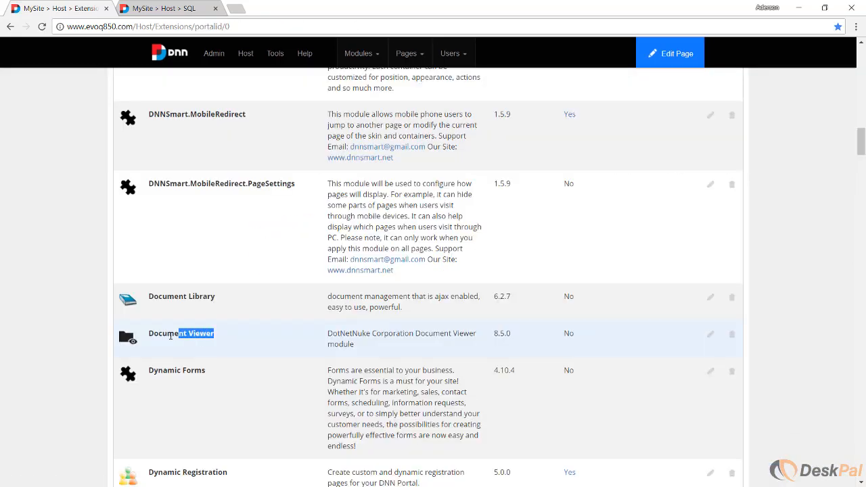
{"action": "left_click_drag", "start_coordinate": [171, 336], "coordinate": [147, 339]}
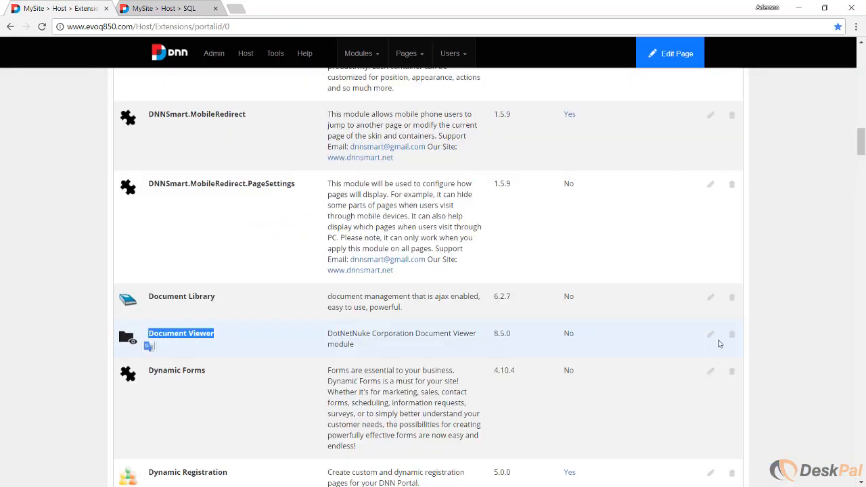
{"action": "left_click", "coordinate": [732, 339]}
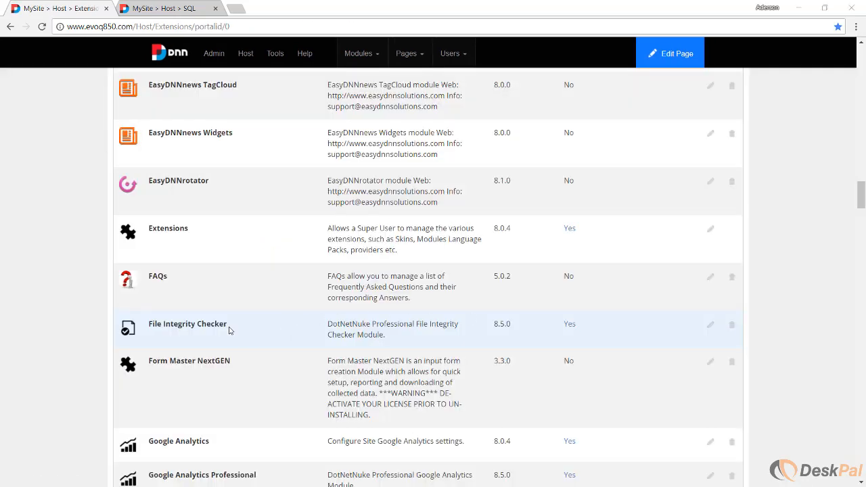
{"action": "left_click_drag", "start_coordinate": [229, 327], "coordinate": [148, 323]}
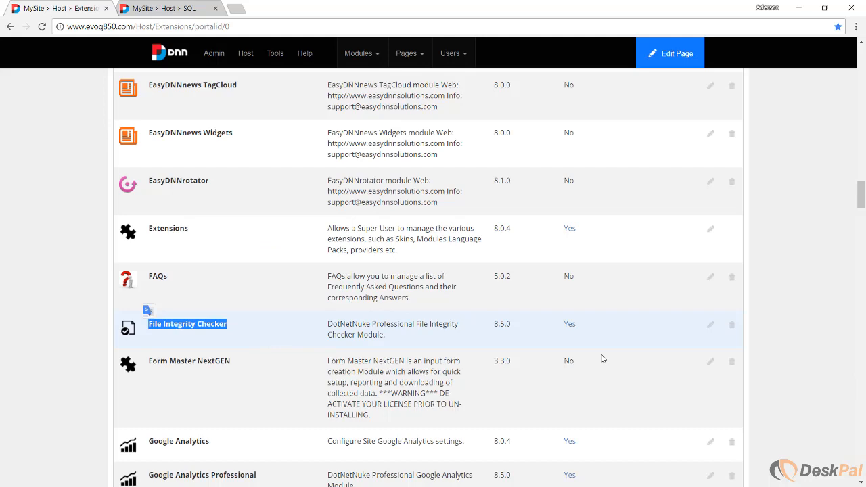
{"action": "left_click", "coordinate": [735, 328]}
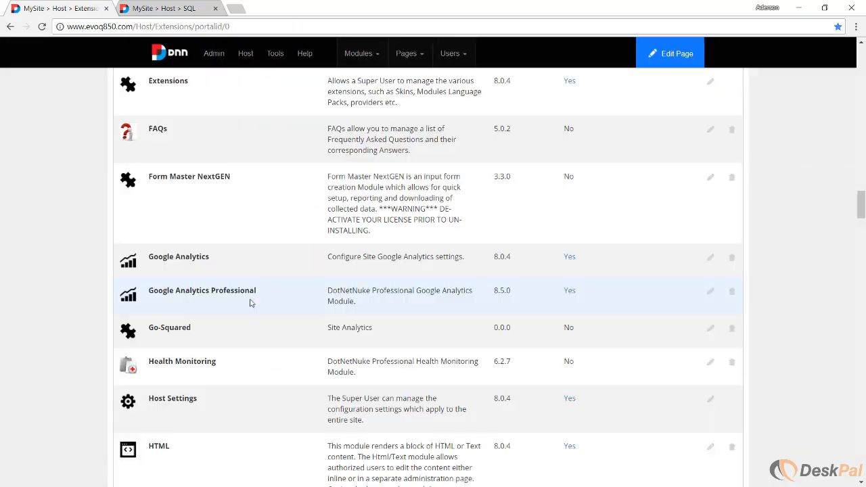
Uninstall the Google Analytics Professional and License Activation Manager modules.
{"action": "left_click_drag", "start_coordinate": [256, 296], "coordinate": [147, 298]}
{"action": "left_click", "coordinate": [731, 292]}
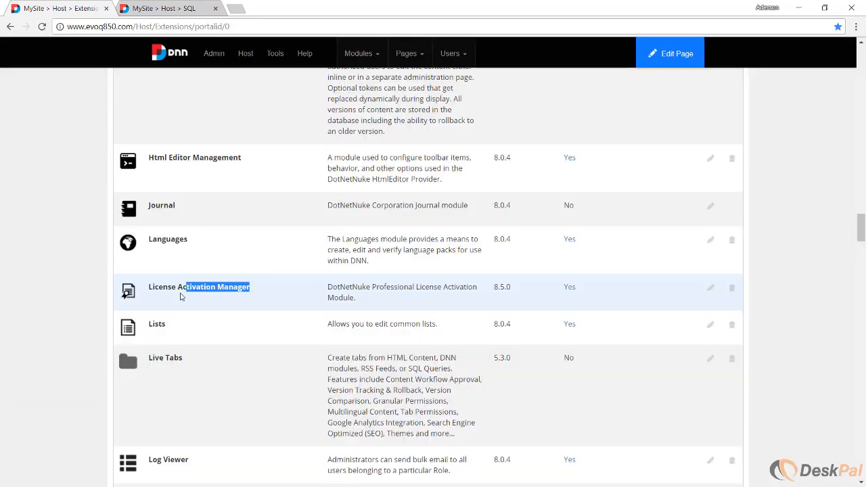
{"action": "left_click_drag", "start_coordinate": [182, 297], "coordinate": [149, 298]}
{"action": "left_click", "coordinate": [731, 287]}
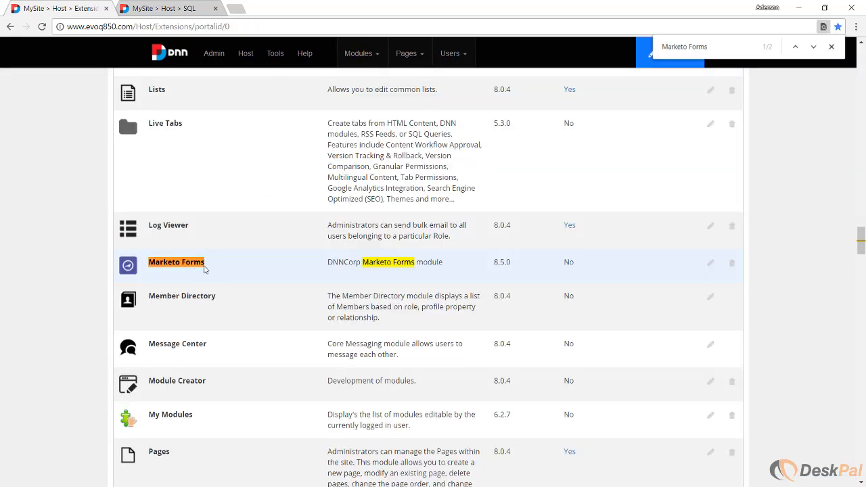
Find the Marketo Forms and Publisher modules in the extensions list and uninstall both.
{"action": "left_click_drag", "start_coordinate": [204, 269], "coordinate": [148, 272]}
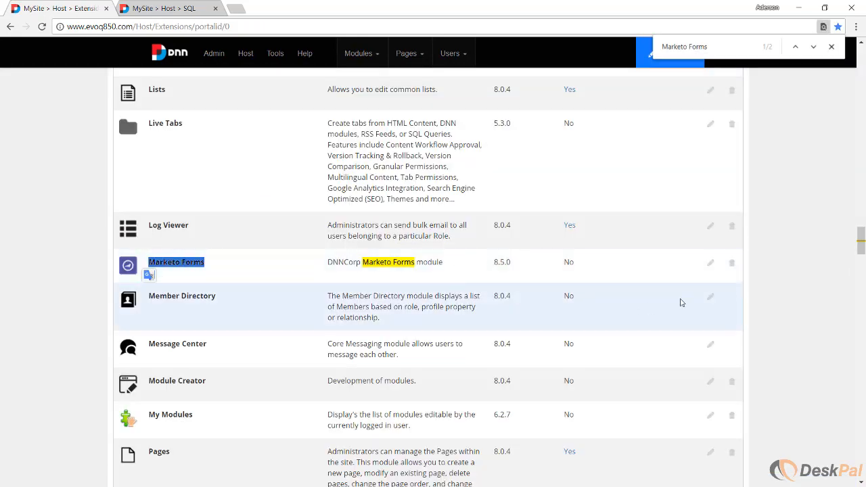
{"action": "left_click", "coordinate": [733, 266]}
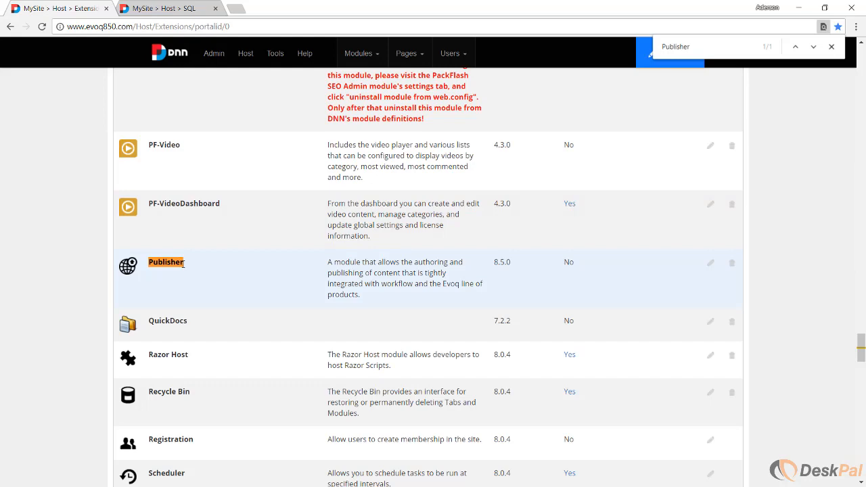
{"action": "left_click_drag", "start_coordinate": [186, 265], "coordinate": [150, 265]}
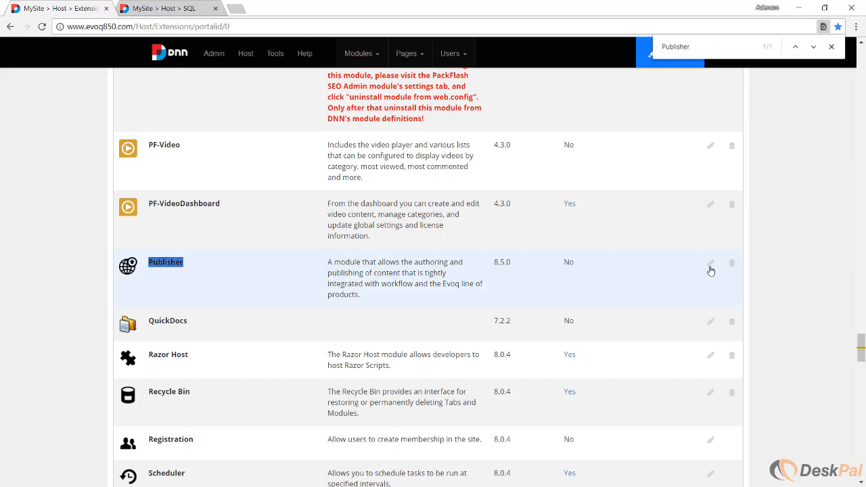
{"action": "left_click", "coordinate": [732, 265]}
Find the SearchCrawlerAdmin and Security Center modules in the extensions list and uninstall both.
{"action": "left_click_drag", "start_coordinate": [226, 265], "coordinate": [148, 266]}
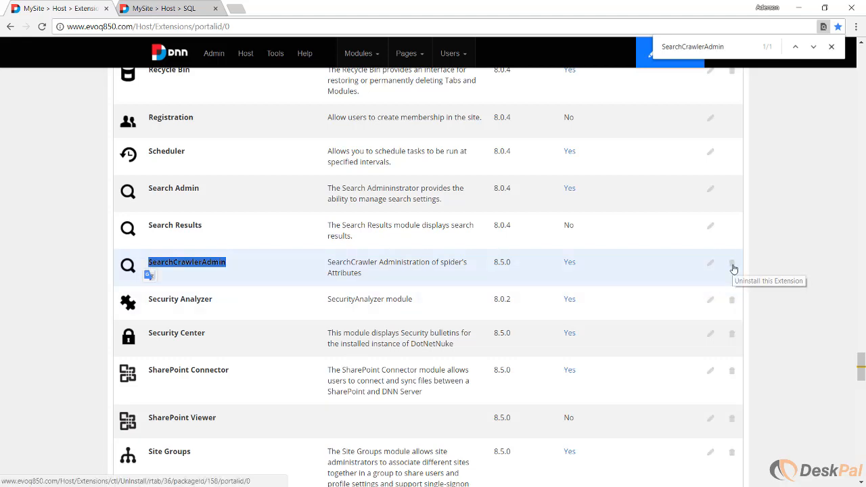
{"action": "left_click", "coordinate": [732, 265]}
{"action": "left_click_drag", "start_coordinate": [205, 264], "coordinate": [153, 263]}
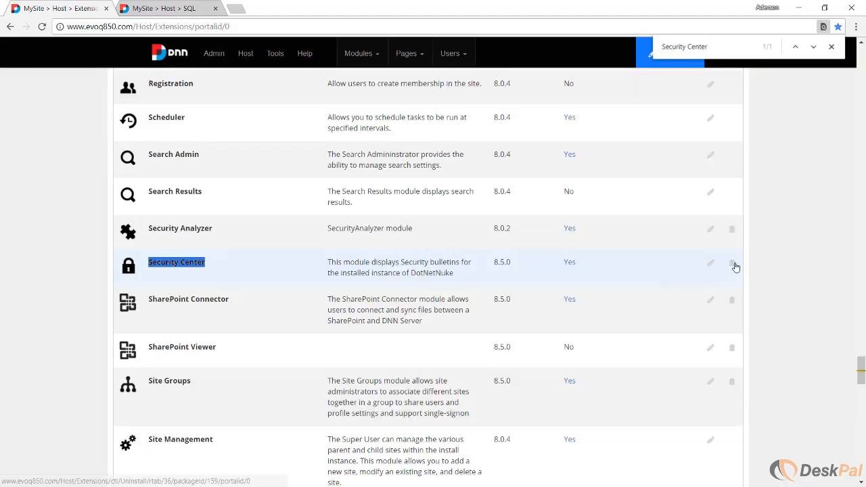
{"action": "left_click", "coordinate": [732, 267]}
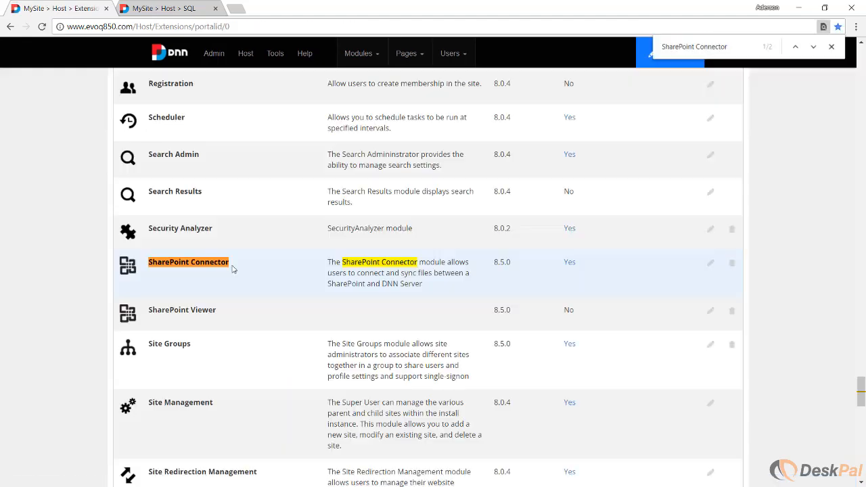
Uninstall both SharePoint modules, SharePoint Connector and SharePoint Viewer.
{"action": "left_click_drag", "start_coordinate": [230, 264], "coordinate": [149, 264]}
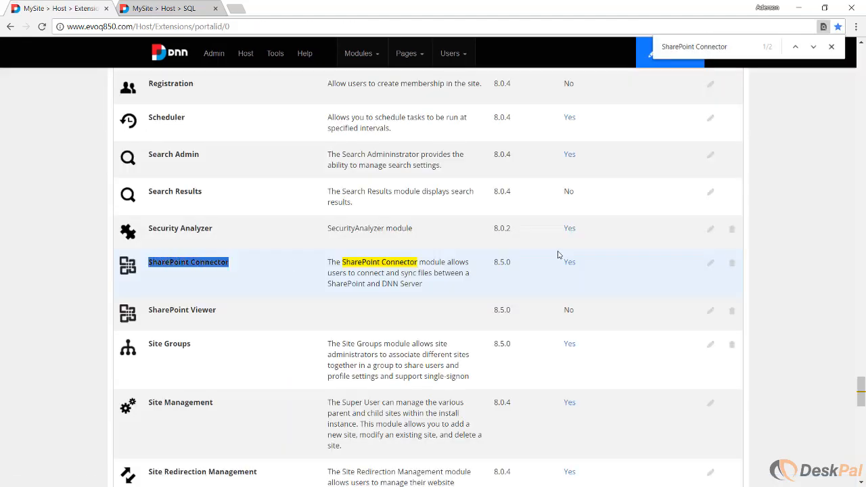
{"action": "left_click", "coordinate": [731, 264]}
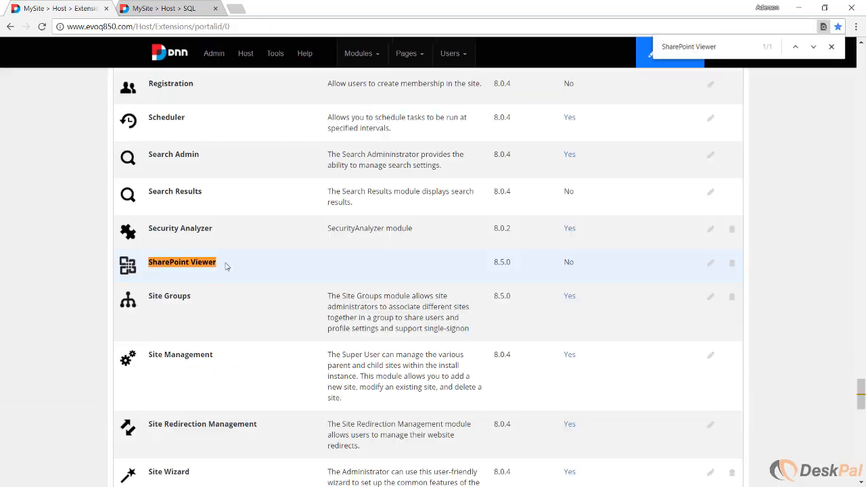
{"action": "left_click_drag", "start_coordinate": [226, 264], "coordinate": [147, 269]}
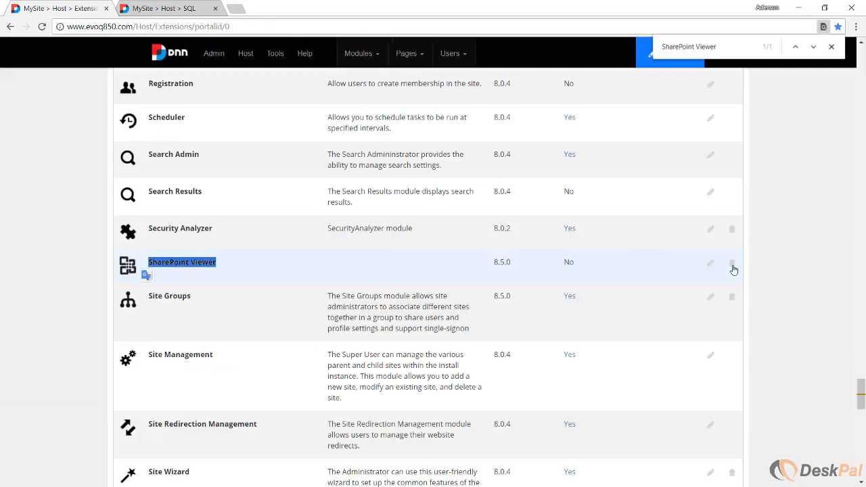
{"action": "left_click", "coordinate": [732, 268]}
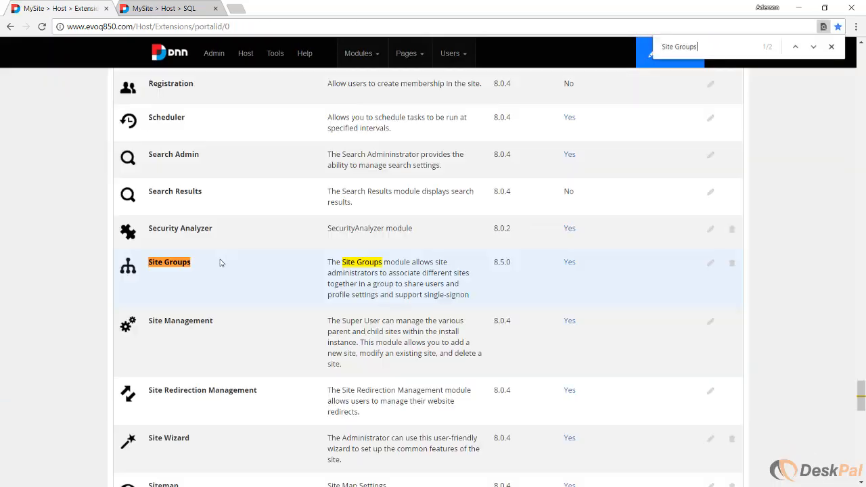
Find the Site Groups and User Switcher modules in the extensions list and uninstall both.
{"action": "left_click_drag", "start_coordinate": [219, 263], "coordinate": [149, 263]}
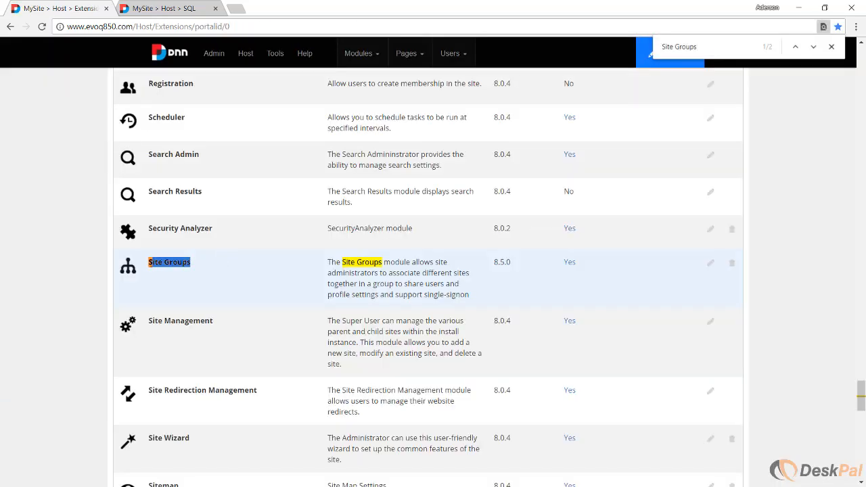
{"action": "left_click", "coordinate": [732, 265]}
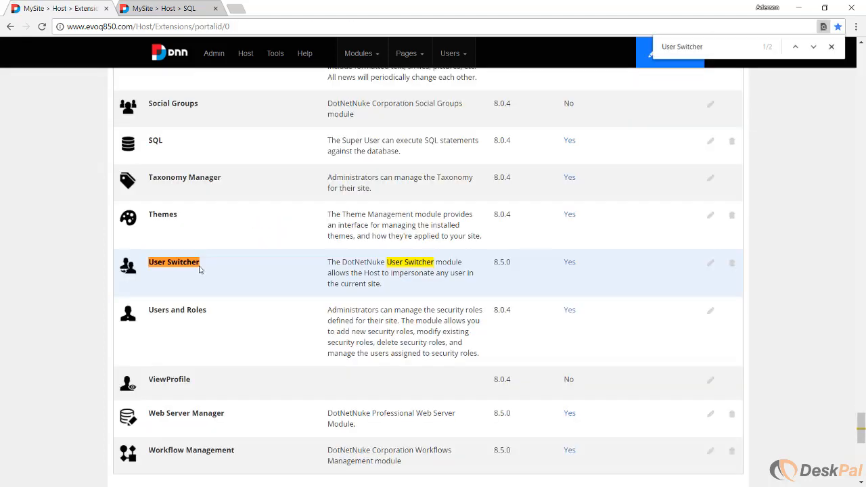
{"action": "left_click_drag", "start_coordinate": [202, 267], "coordinate": [150, 264]}
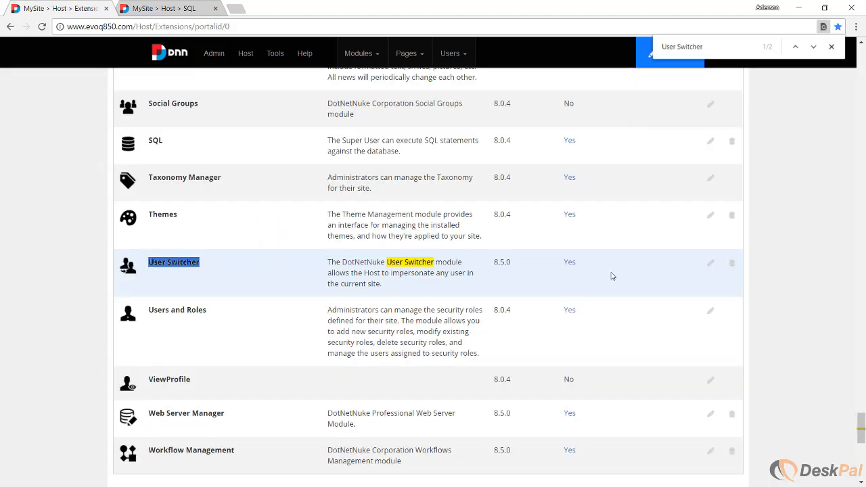
{"action": "left_click", "coordinate": [731, 265]}
Uninstall the last two Evoq modules in the Modules group, Web Server Manager and Workflow Management.
{"action": "left_click_drag", "start_coordinate": [224, 264], "coordinate": [147, 264]}
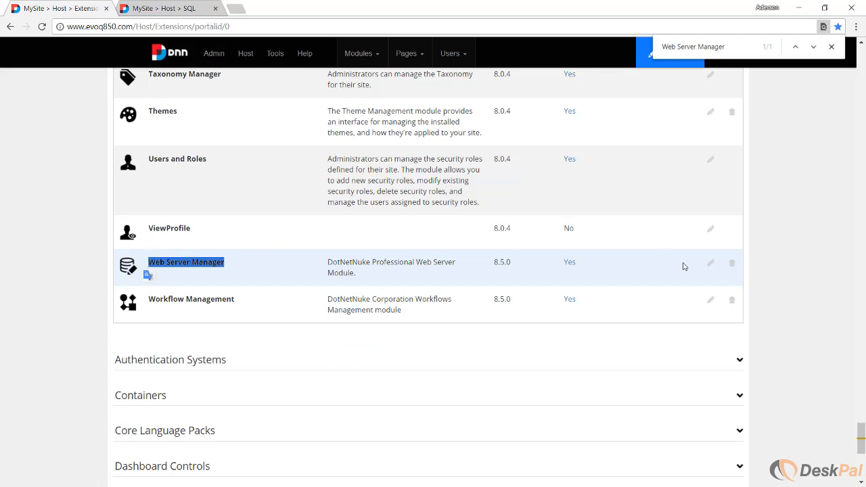
{"action": "left_click", "coordinate": [731, 265]}
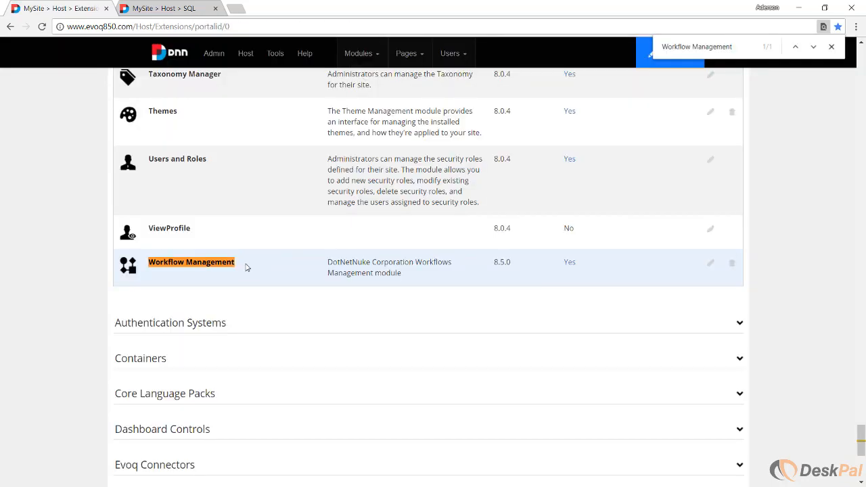
{"action": "left_click_drag", "start_coordinate": [246, 265], "coordinate": [148, 264]}
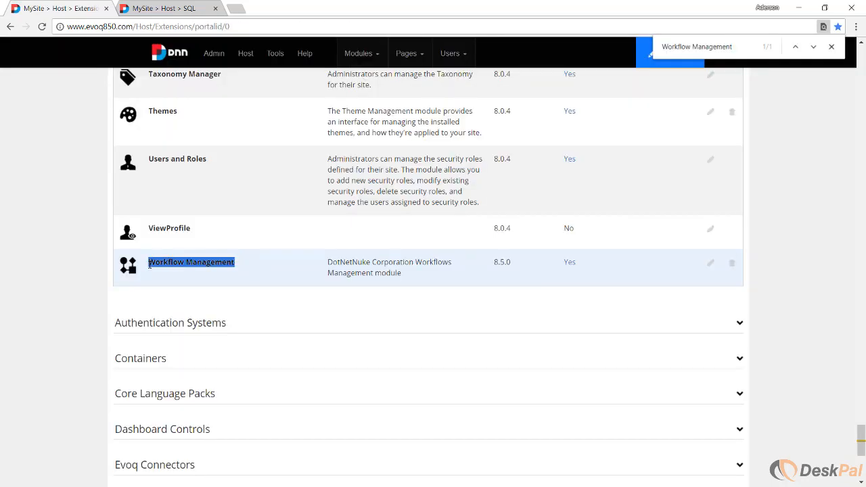
{"action": "left_click", "coordinate": [636, 270]}
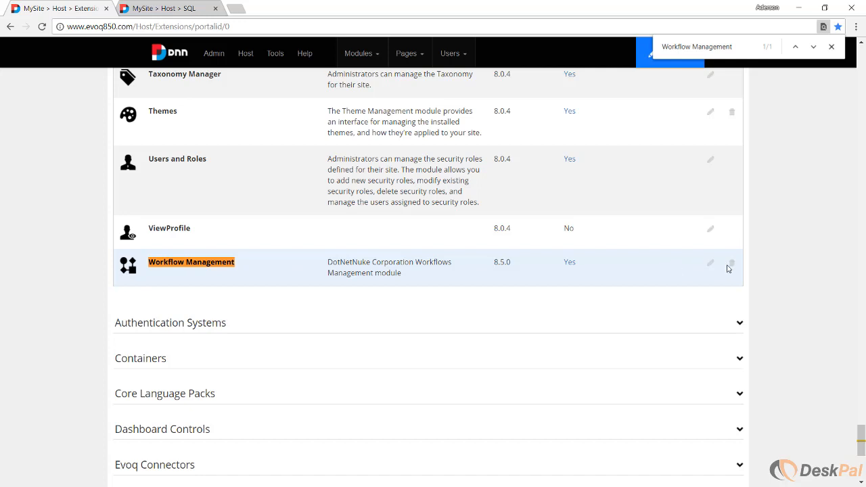
{"action": "left_click", "coordinate": [732, 265]}
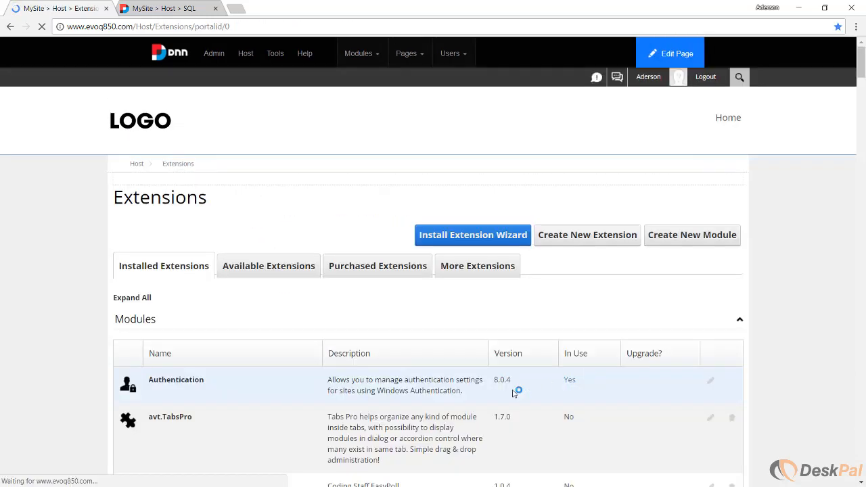
Collapse Modules, expand Evoq Connectors, and uninstall the first listed connector followed by Evoq Azure Connector and Evoq Box Connector.
{"action": "left_click", "coordinate": [137, 322]}
{"action": "scroll", "coordinate": [157, 362], "scroll_direction": "down", "scroll_amount": 2}
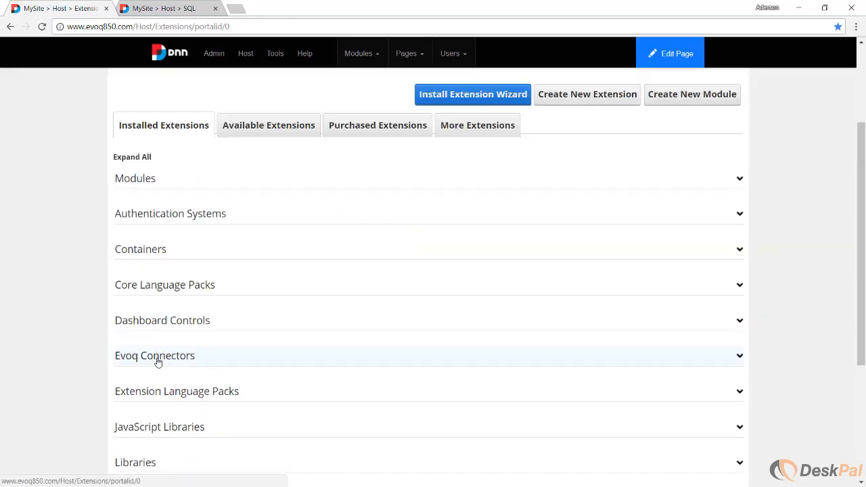
{"action": "left_click", "coordinate": [157, 356]}
{"action": "scroll", "coordinate": [131, 368], "scroll_direction": "down", "scroll_amount": 3}
{"action": "left_click", "coordinate": [730, 151]}
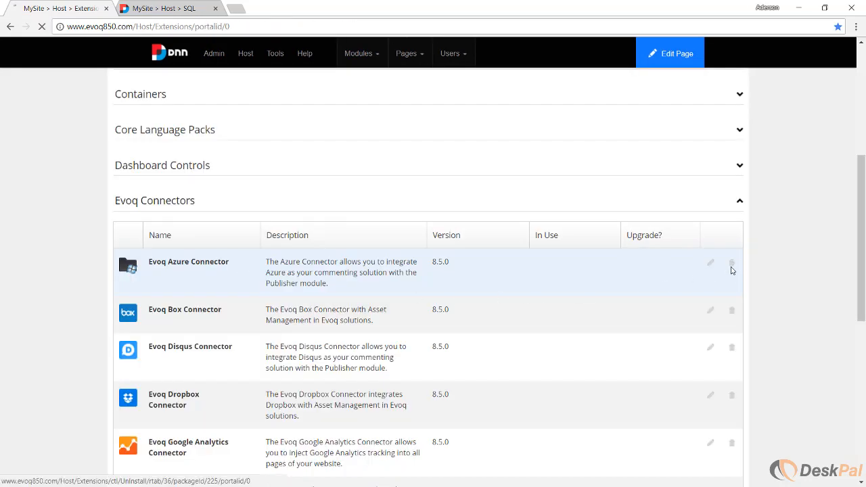
{"action": "left_click", "coordinate": [732, 263]}
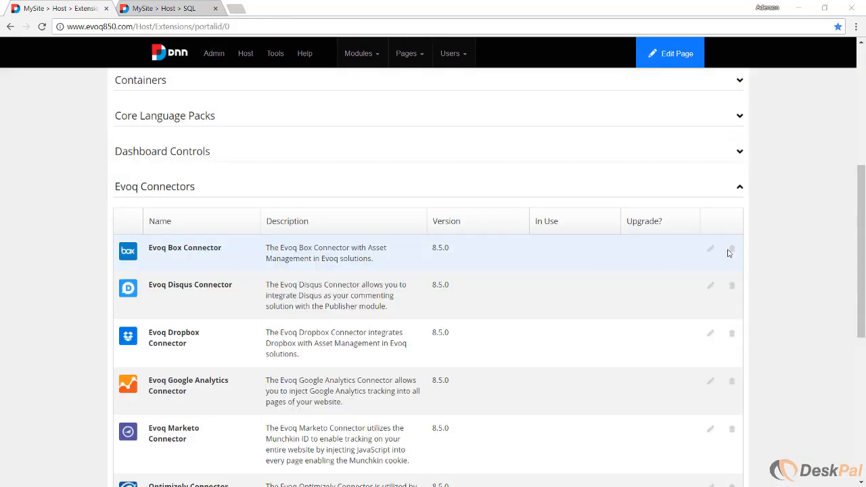
{"action": "left_click", "coordinate": [732, 250]}
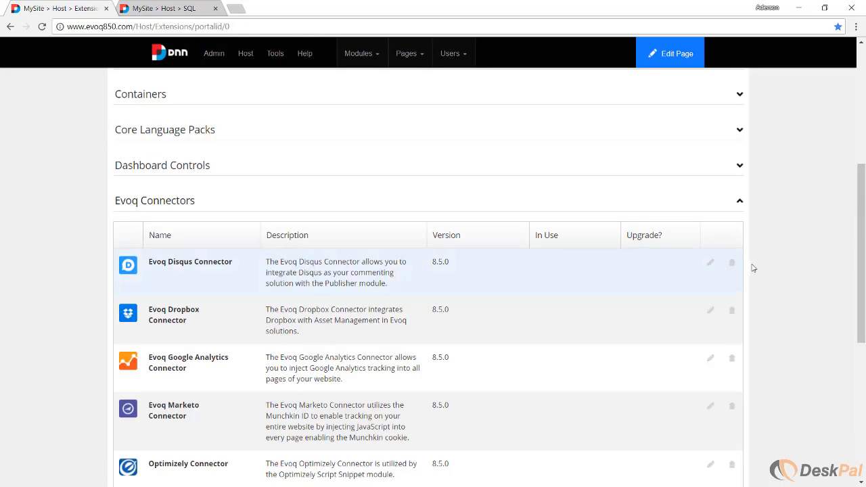
Uninstall the remaining Evoq Connectors: Disqus, Dropbox, Google Analytics, Marketo and Optimizely.
{"action": "left_click", "coordinate": [731, 263]}
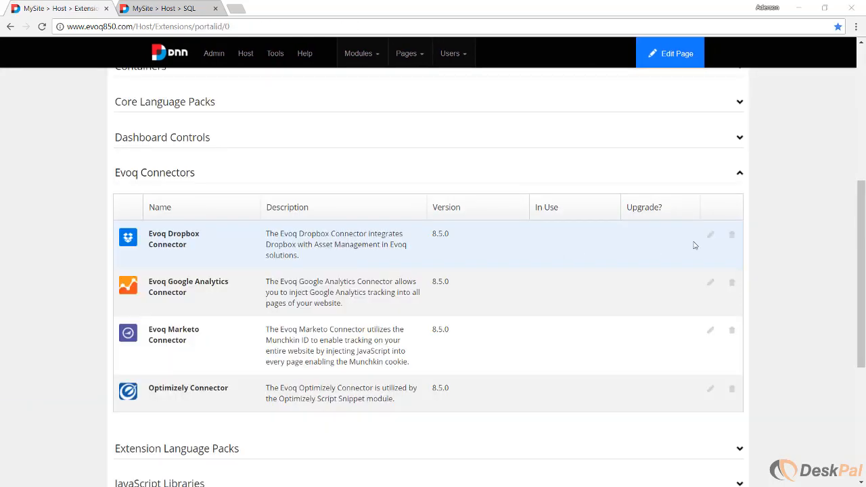
{"action": "left_click", "coordinate": [731, 235]}
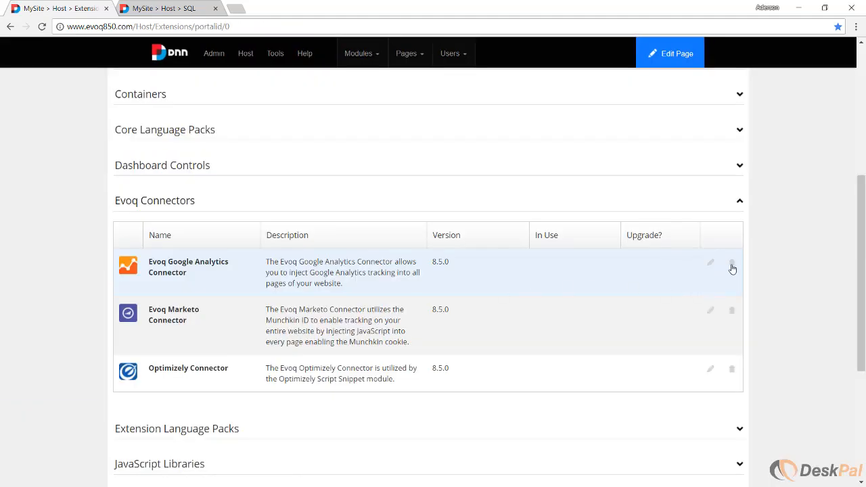
{"action": "left_click", "coordinate": [732, 265]}
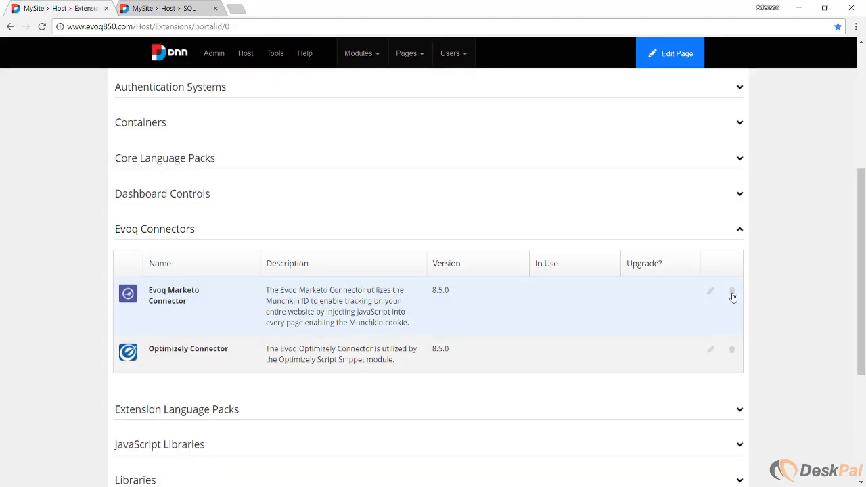
{"action": "left_click", "coordinate": [732, 292]}
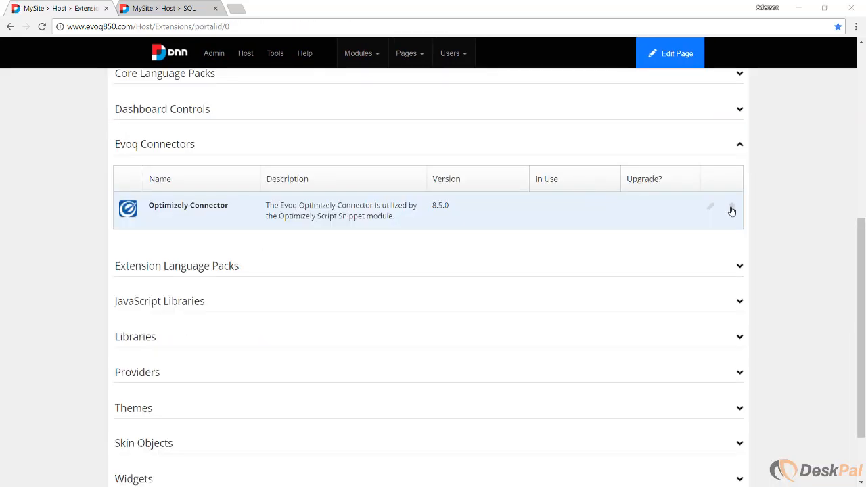
{"action": "left_click", "coordinate": [731, 209]}
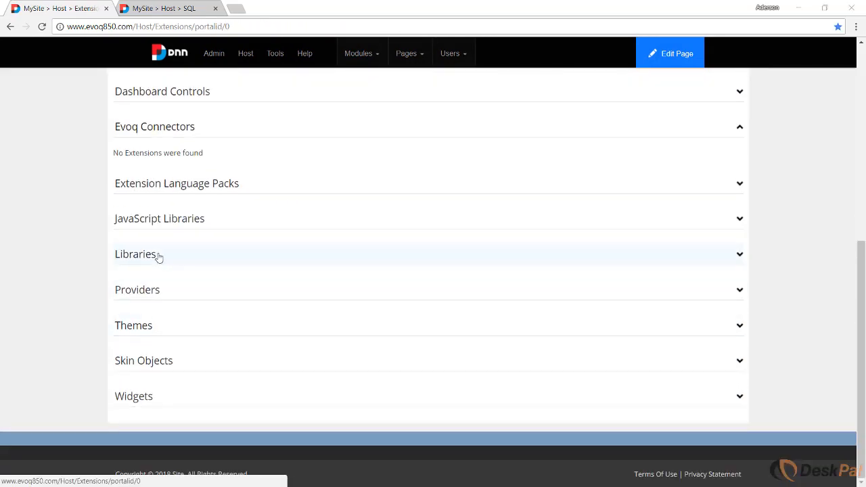
Expand the Libraries group and uninstall Content Personalization, DotNetNuke Enterprise and DotNetNuke Professional.
{"action": "left_click", "coordinate": [158, 256]}
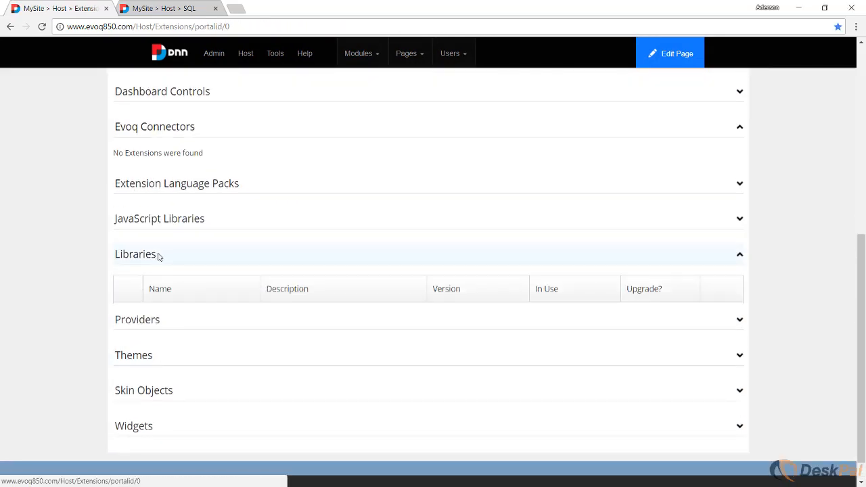
{"action": "left_click_drag", "start_coordinate": [206, 328], "coordinate": [147, 313]}
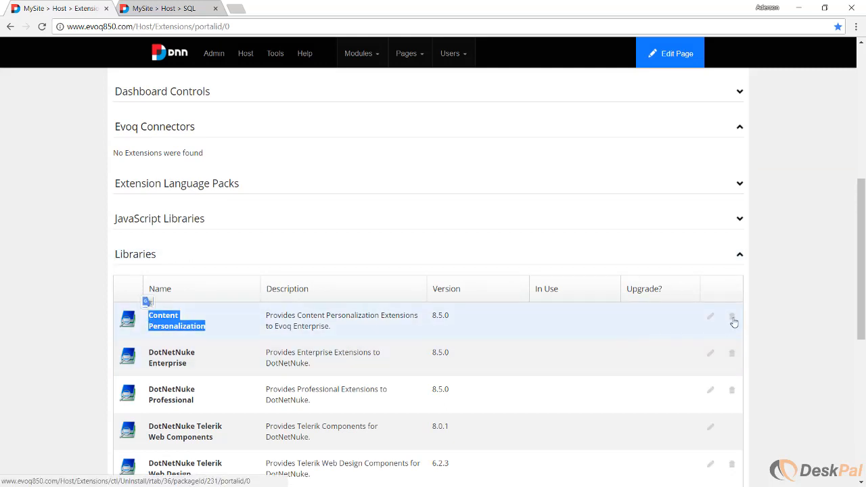
{"action": "left_click", "coordinate": [732, 322]}
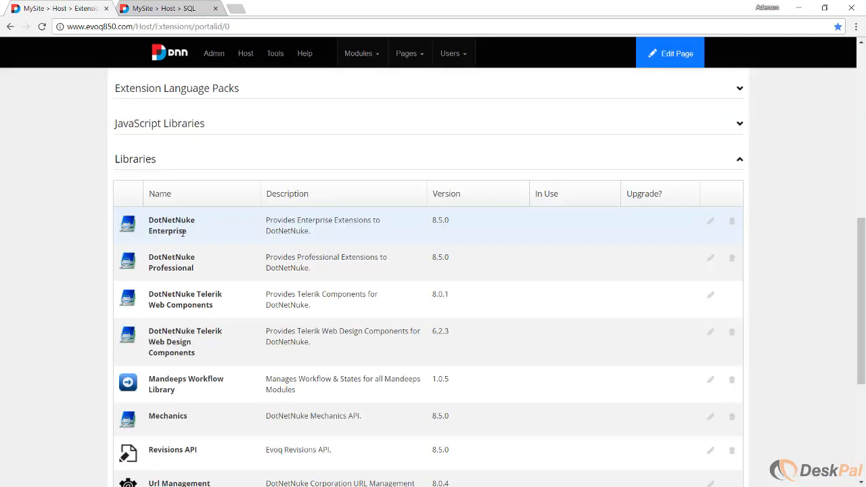
{"action": "left_click_drag", "start_coordinate": [187, 231], "coordinate": [148, 217]}
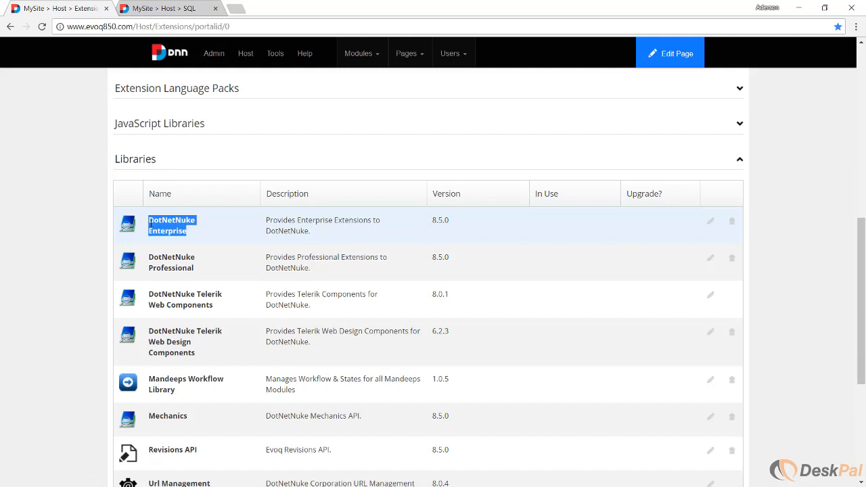
{"action": "left_click", "coordinate": [732, 222]}
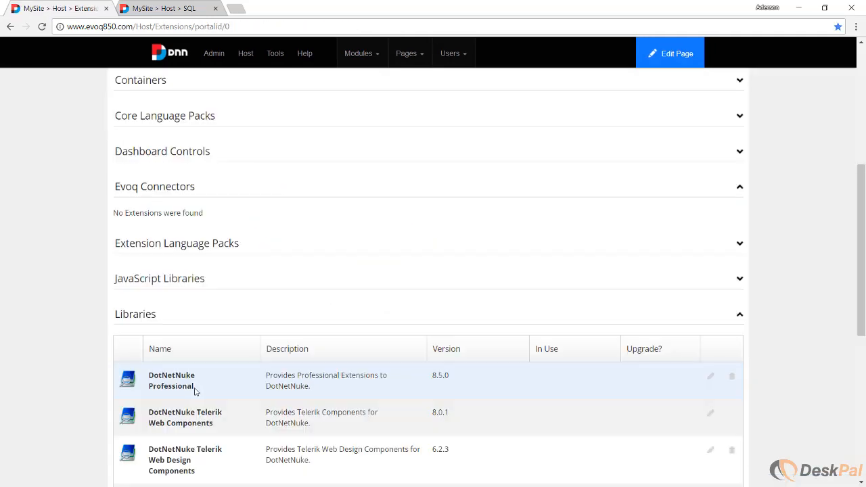
{"action": "left_click_drag", "start_coordinate": [194, 387], "coordinate": [148, 376]}
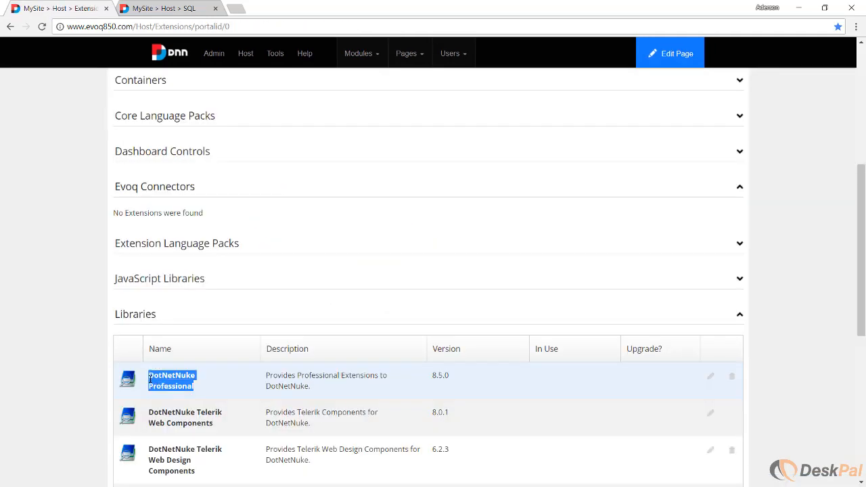
{"action": "left_click", "coordinate": [732, 377]}
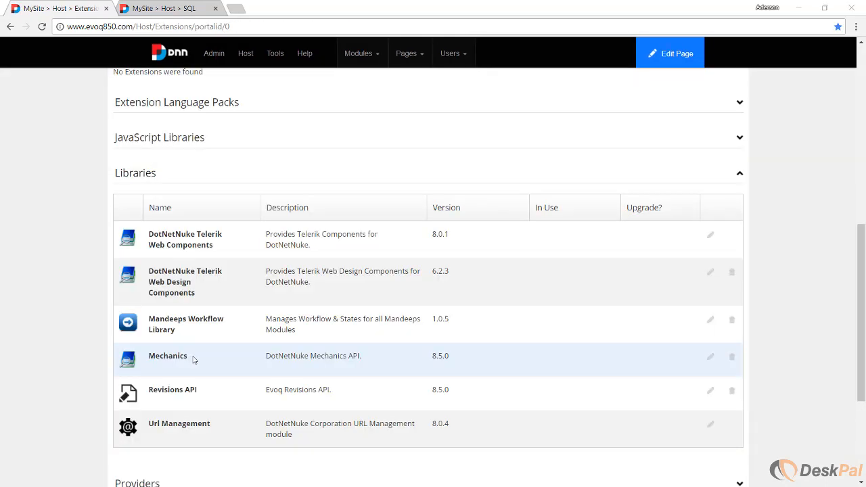
Uninstall the Mechanics and Revisions API libraries, reviewing the uninstall log for Mechanics.
{"action": "left_click_drag", "start_coordinate": [199, 359], "coordinate": [148, 356]}
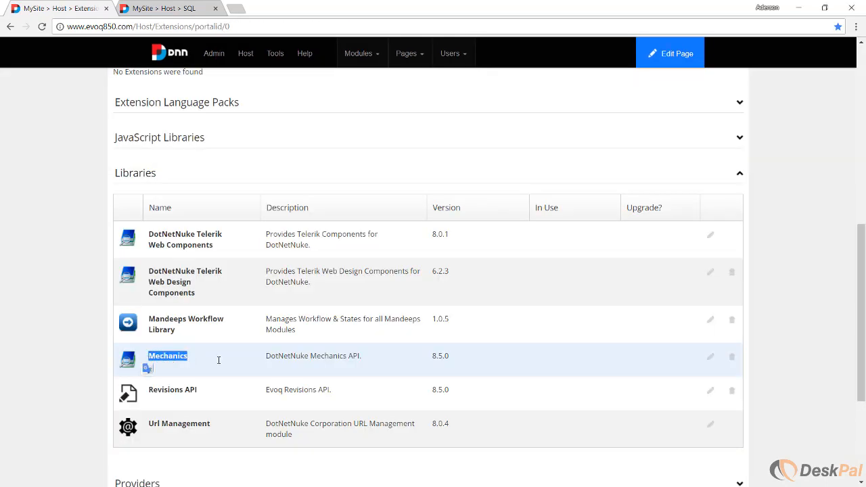
{"action": "left_click", "coordinate": [731, 359]}
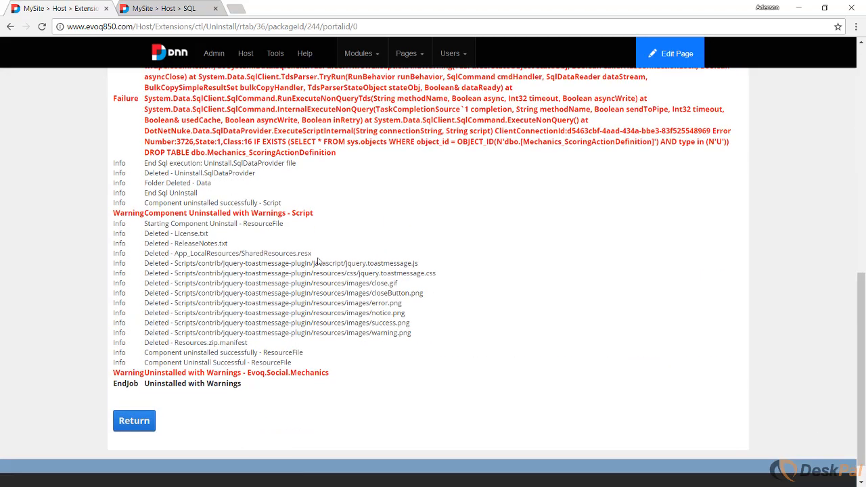
{"action": "scroll", "coordinate": [318, 261], "scroll_direction": "up", "scroll_amount": 2}
{"action": "scroll", "coordinate": [231, 337], "scroll_direction": "down", "scroll_amount": 3}
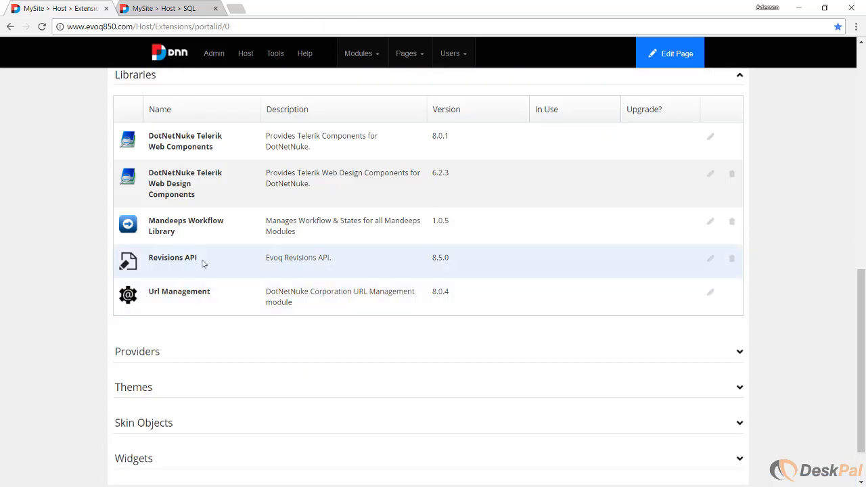
{"action": "left_click_drag", "start_coordinate": [200, 263], "coordinate": [150, 261]}
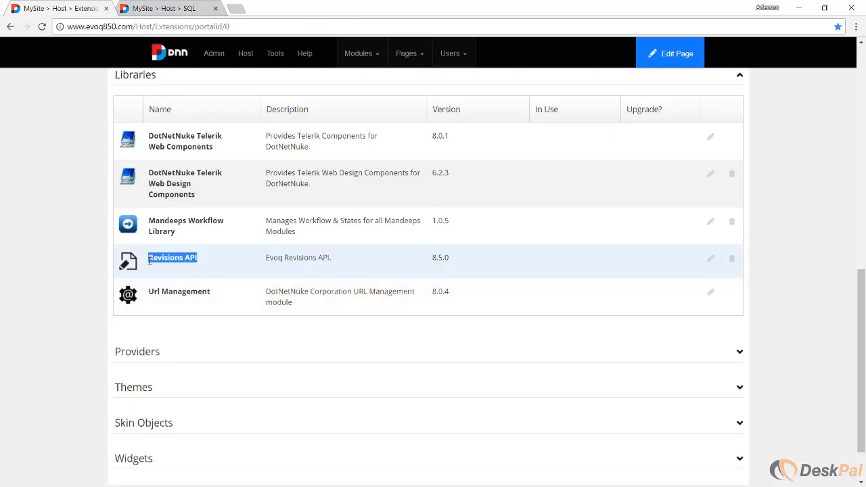
{"action": "left_click", "coordinate": [732, 259]}
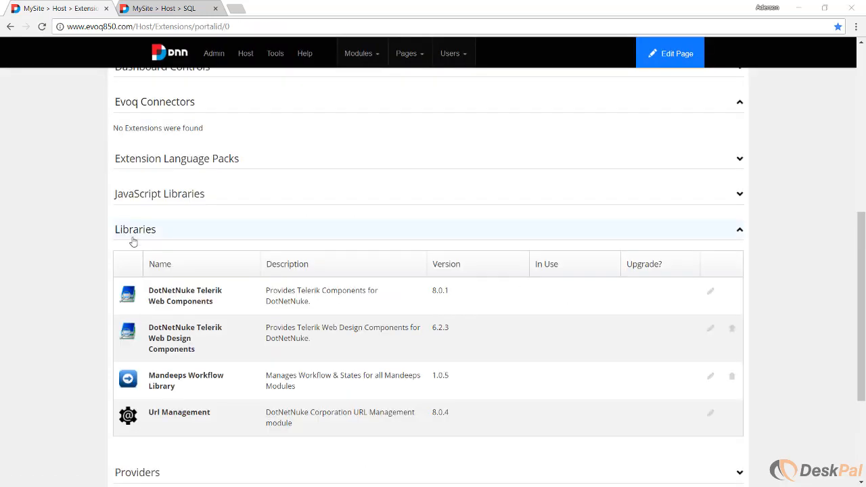
Collapse Libraries, expand Providers, and uninstall DotNetNuke Enterprise Folder Providers, DotNetNuke Professional Folder Providers and FiftyOne Premium Provider.
{"action": "left_click", "coordinate": [135, 231]}
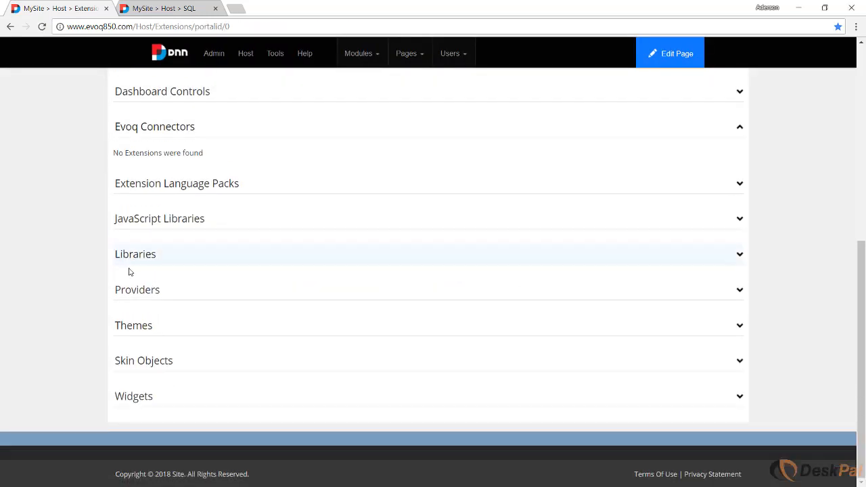
{"action": "left_click", "coordinate": [156, 292]}
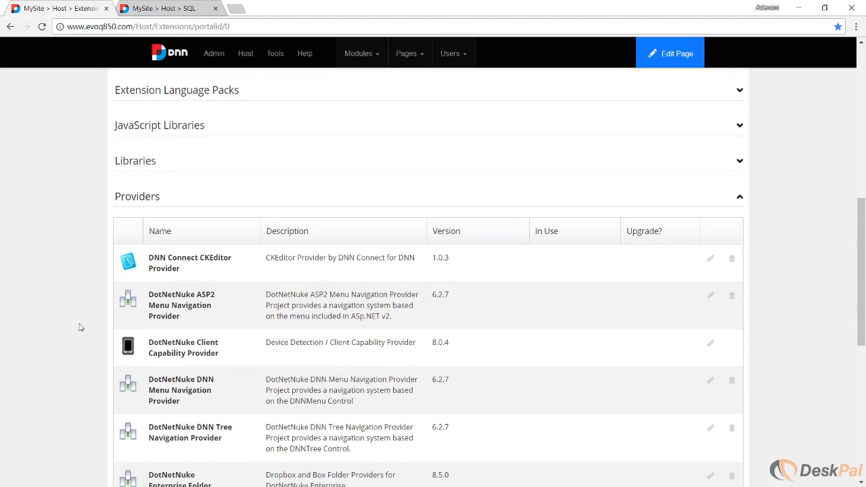
{"action": "left_click_drag", "start_coordinate": [185, 340], "coordinate": [152, 319]}
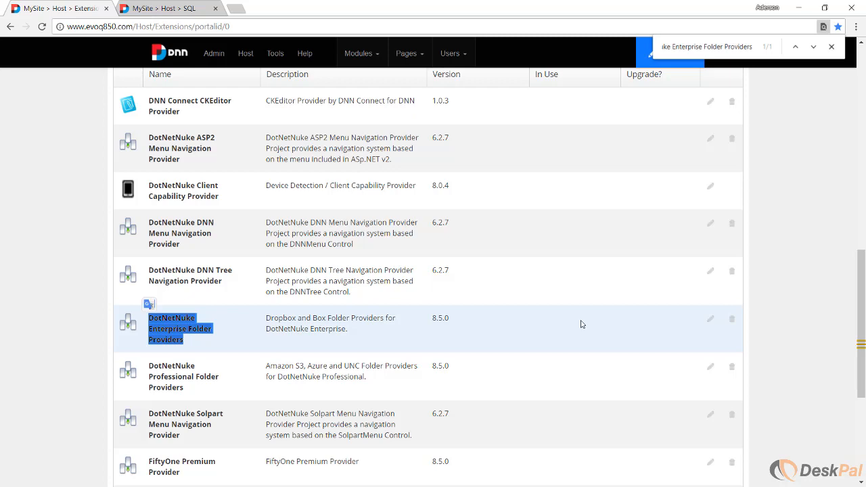
{"action": "left_click", "coordinate": [731, 318]}
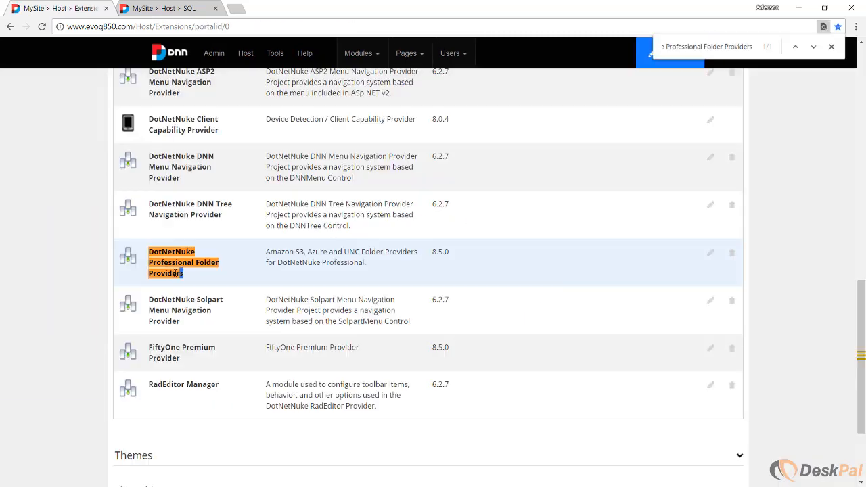
{"action": "left_click_drag", "start_coordinate": [175, 272], "coordinate": [148, 250]}
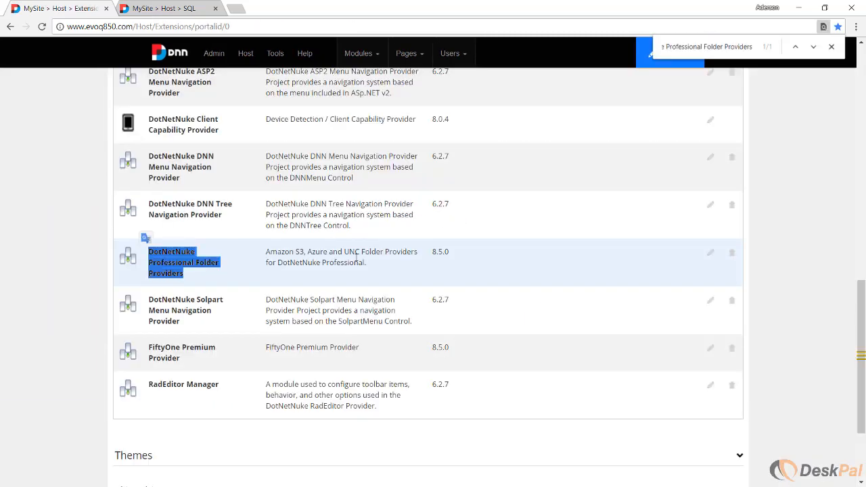
{"action": "left_click", "coordinate": [732, 253]}
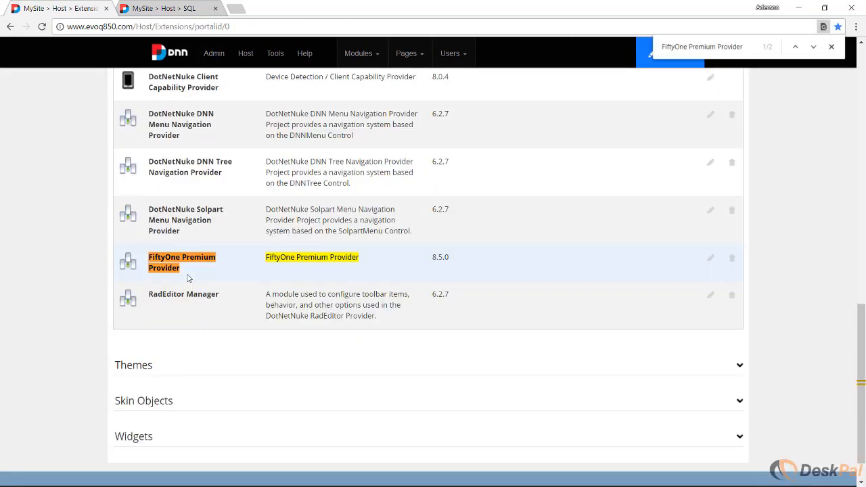
{"action": "left_click_drag", "start_coordinate": [181, 269], "coordinate": [148, 255]}
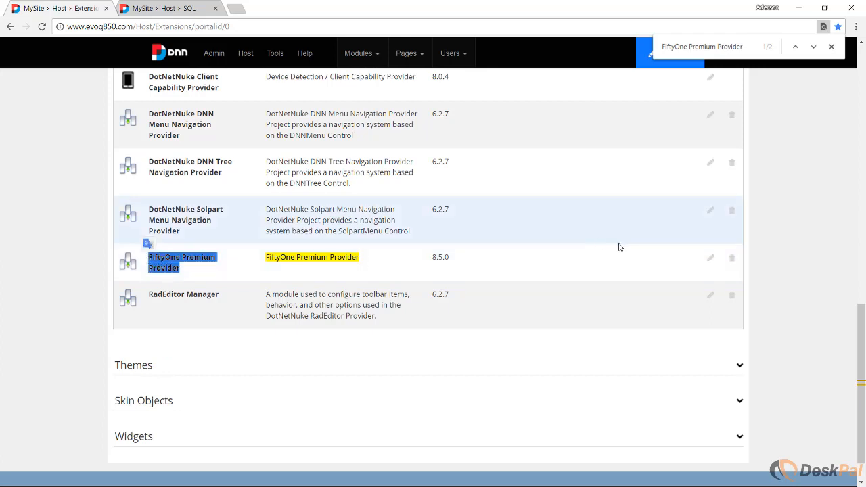
{"action": "left_click", "coordinate": [732, 258]}
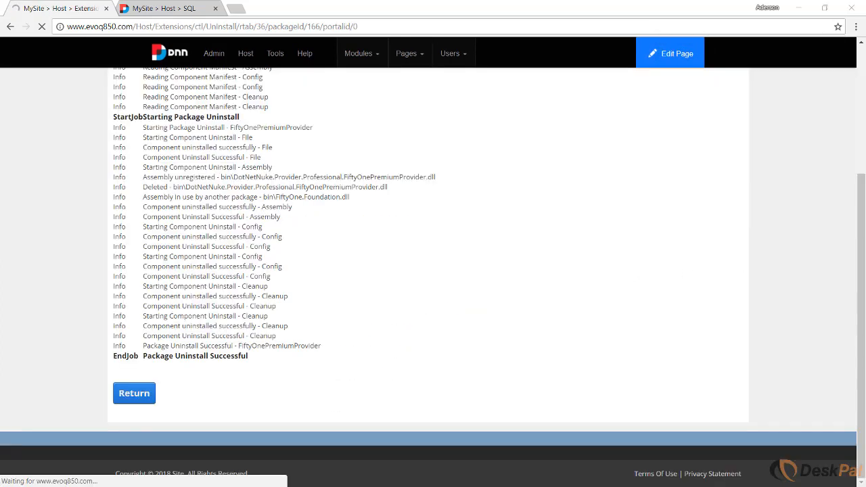